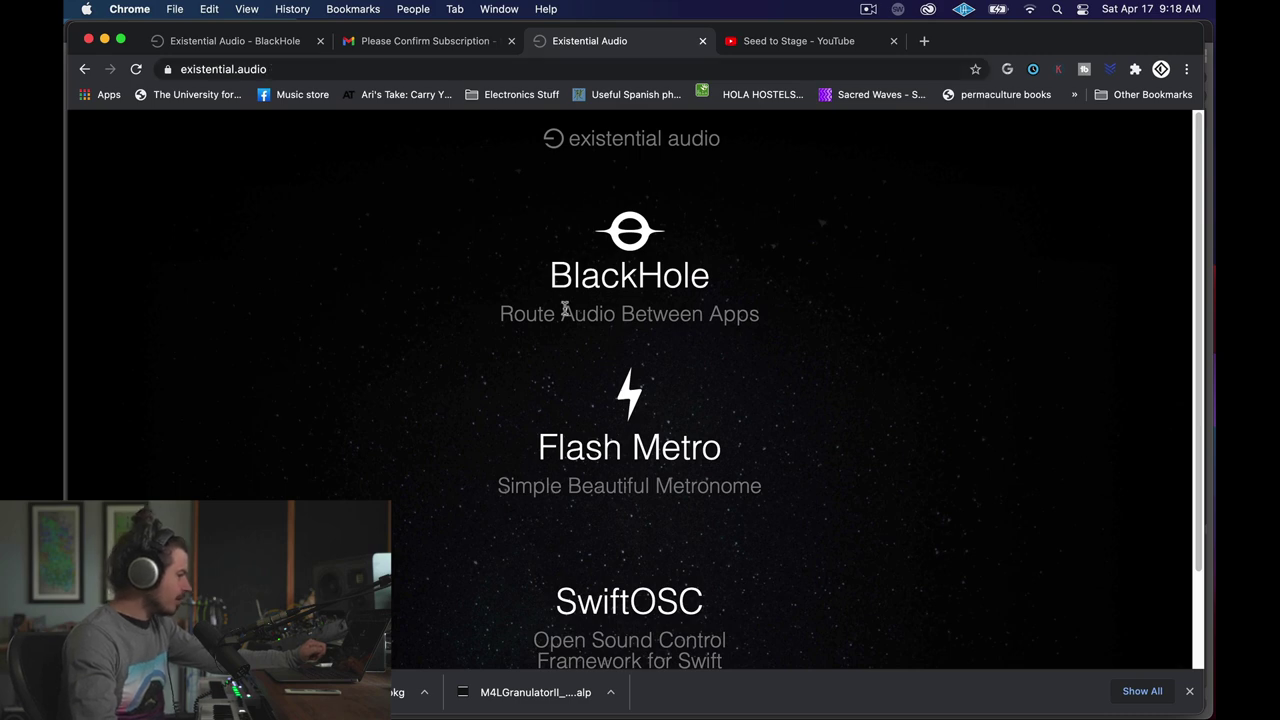
Step: Open the BlackHole product page, then follow the Gmail confirmation link to the 2ch/16ch download page
left_click(600, 282)
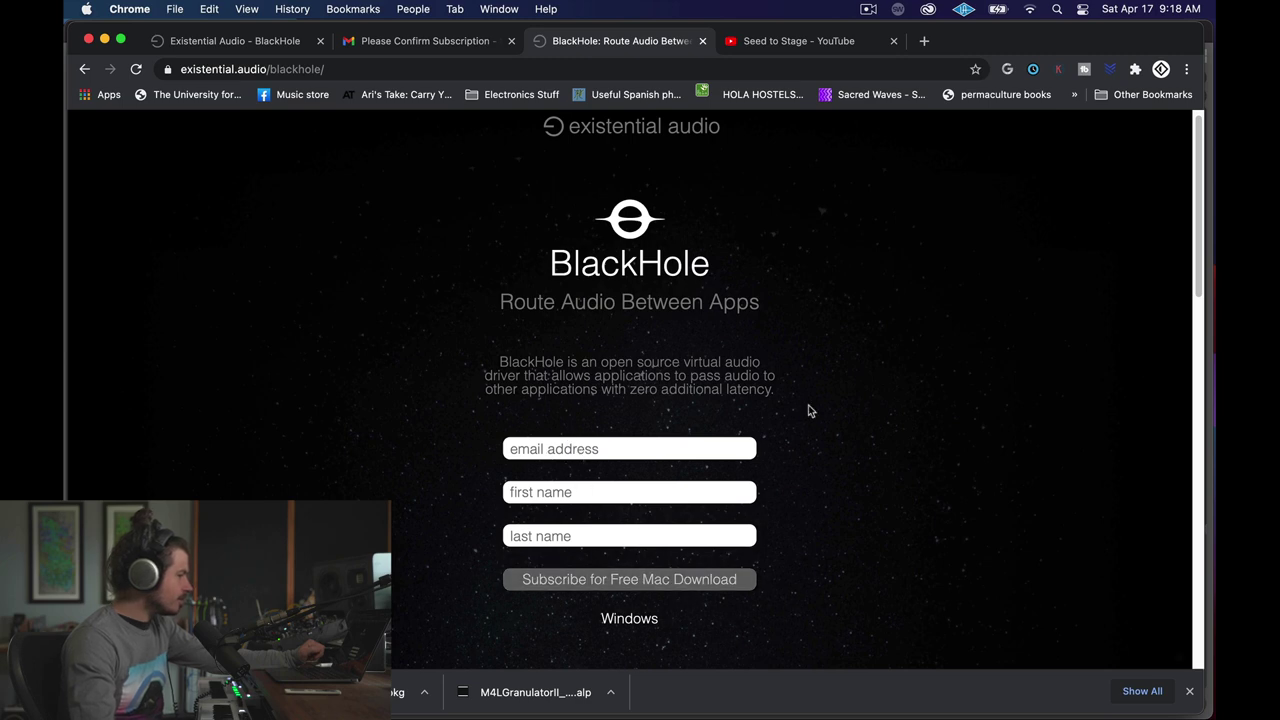
left_click(416, 48)
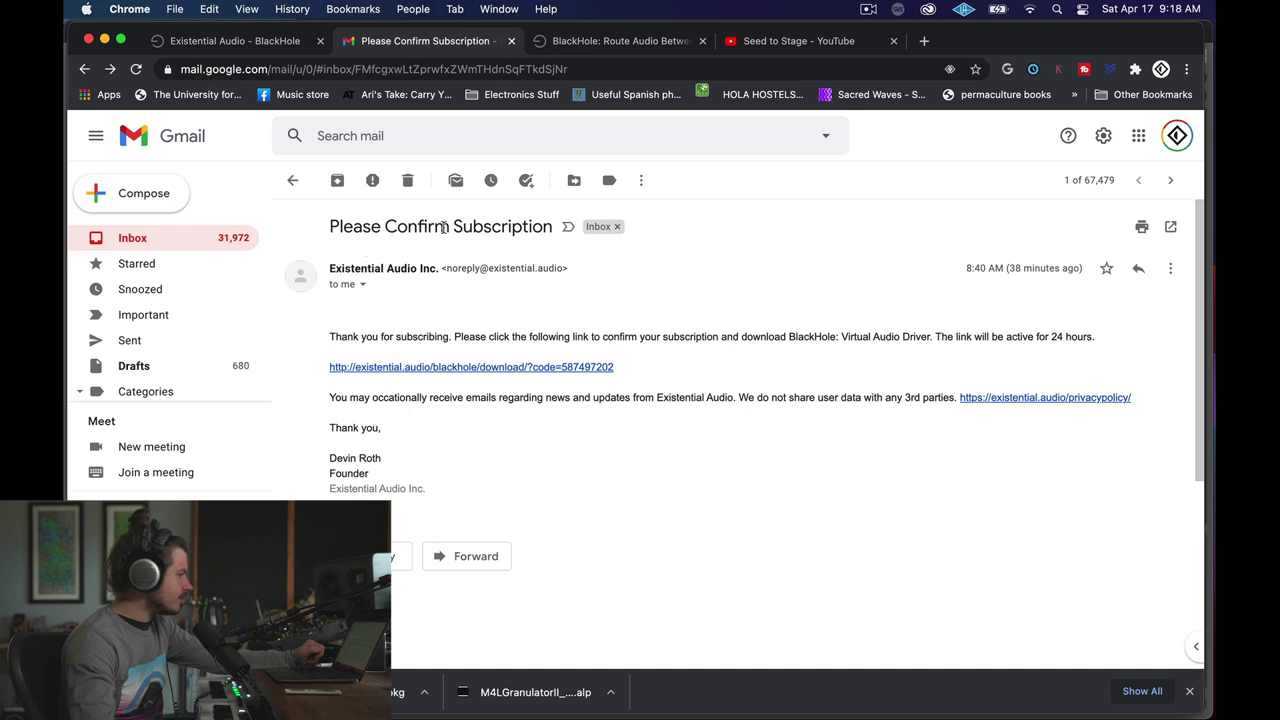
left_click(486, 369)
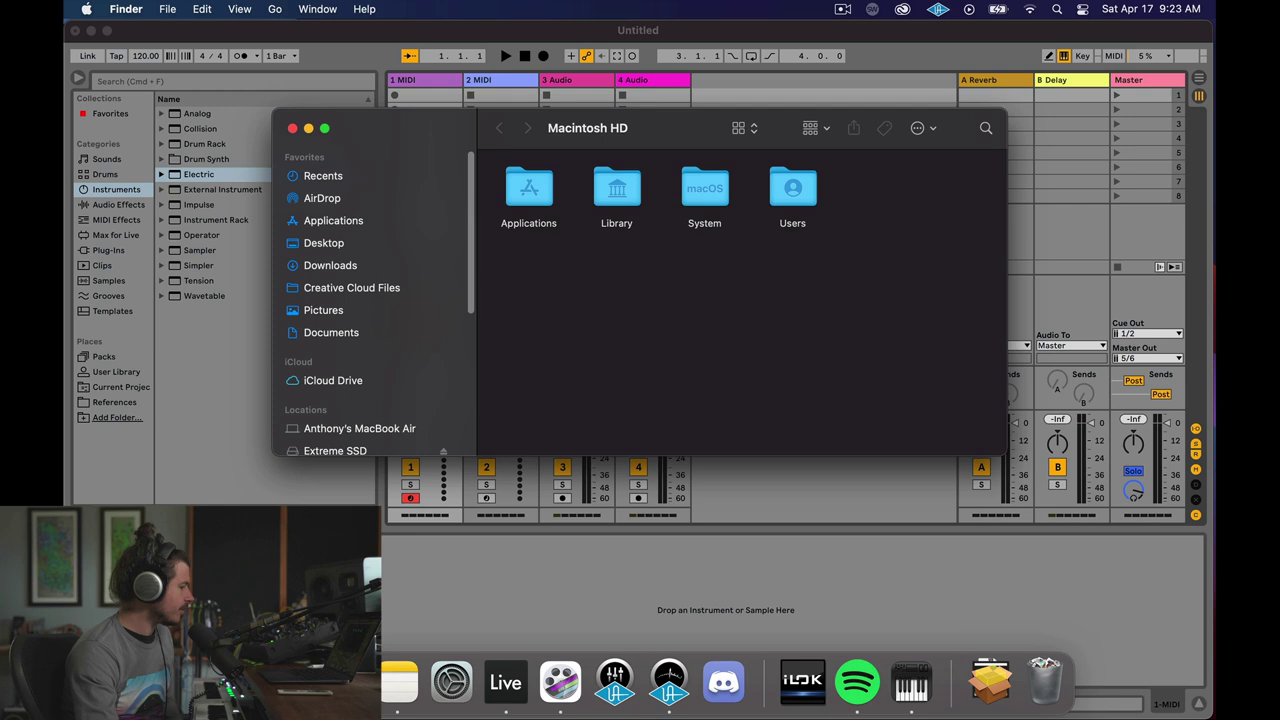
Step: Browse from the Applications folder into the Utilities folder in Finder
double_click(540, 190)
scroll(795, 289, "up", 1)
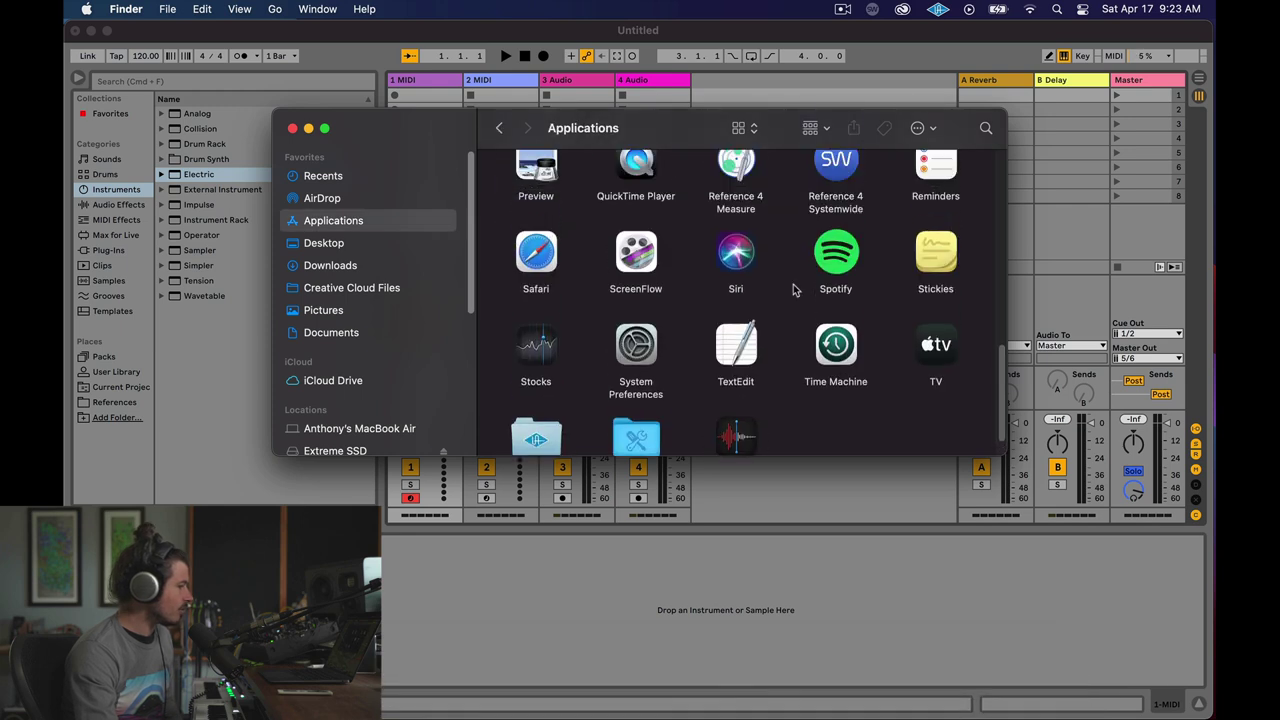
scroll(795, 289, "up", 3)
scroll(792, 291, "down", 4)
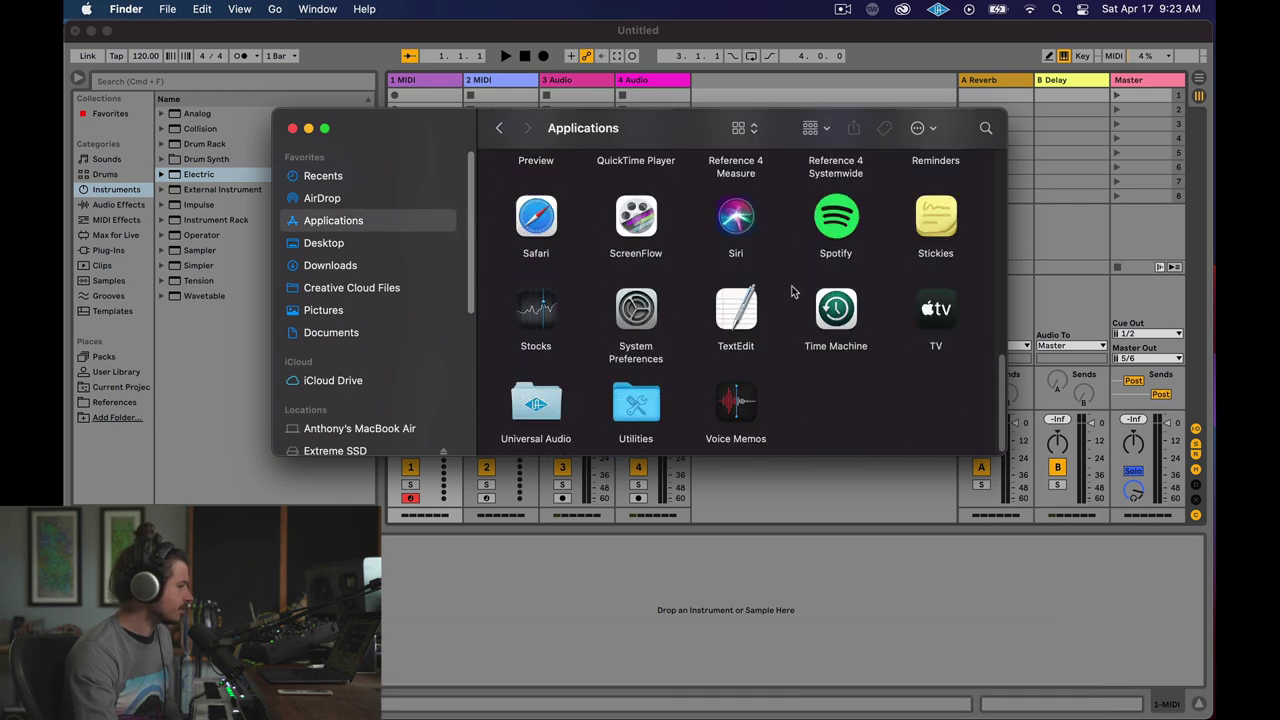
double_click(632, 421)
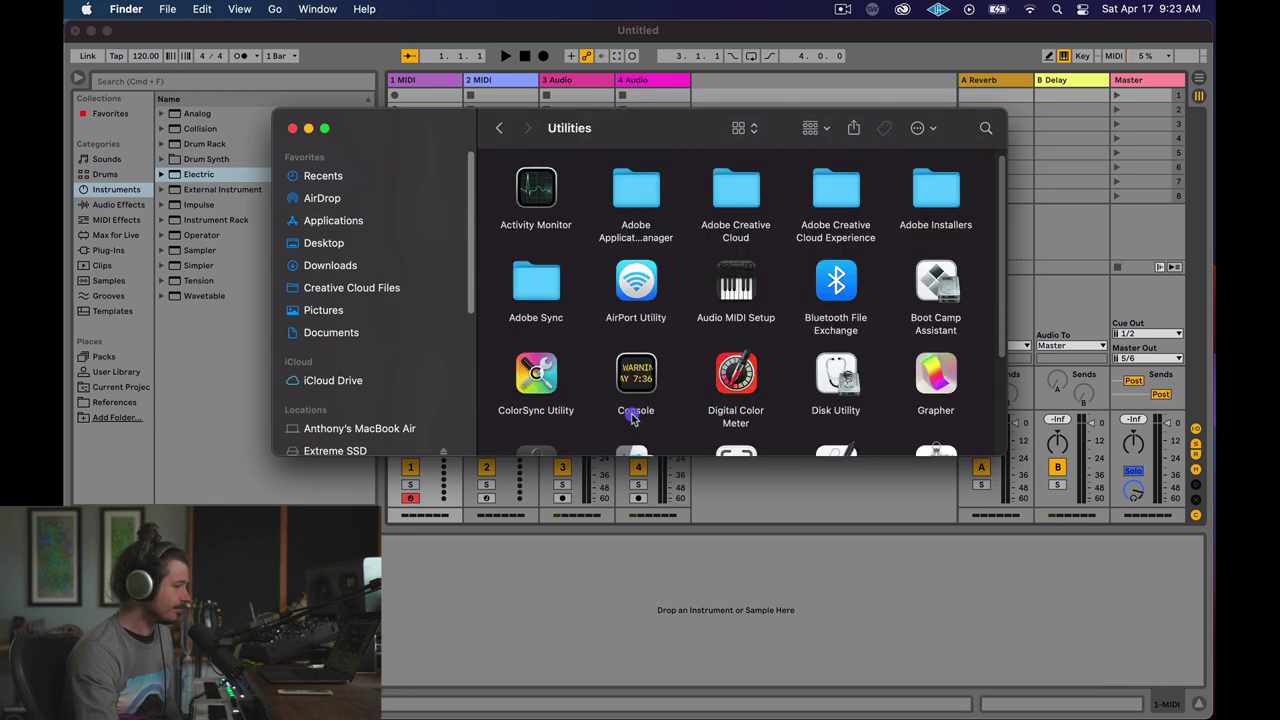
Step: Launch Audio MIDI Setup and create a Multi-Output Device with BlackHole 2ch and Universal Audio Thunderbolt
double_click(740, 290)
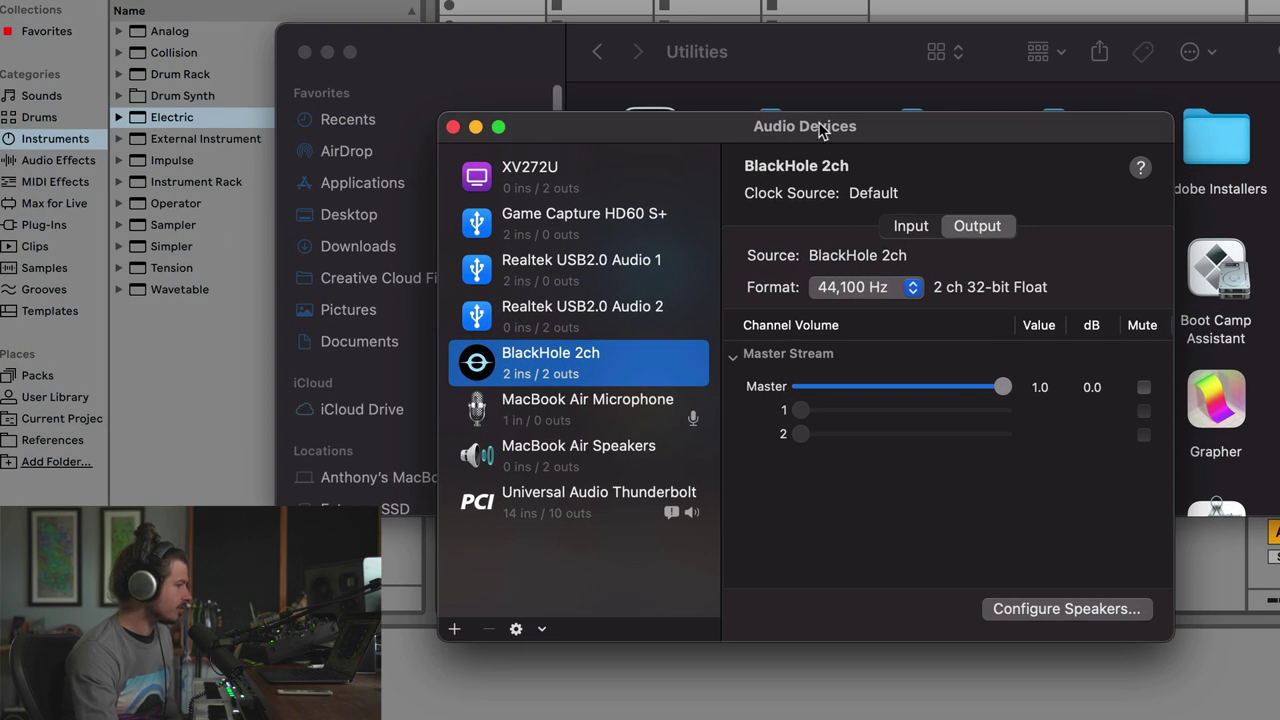
left_click_drag(818, 126, 793, 57)
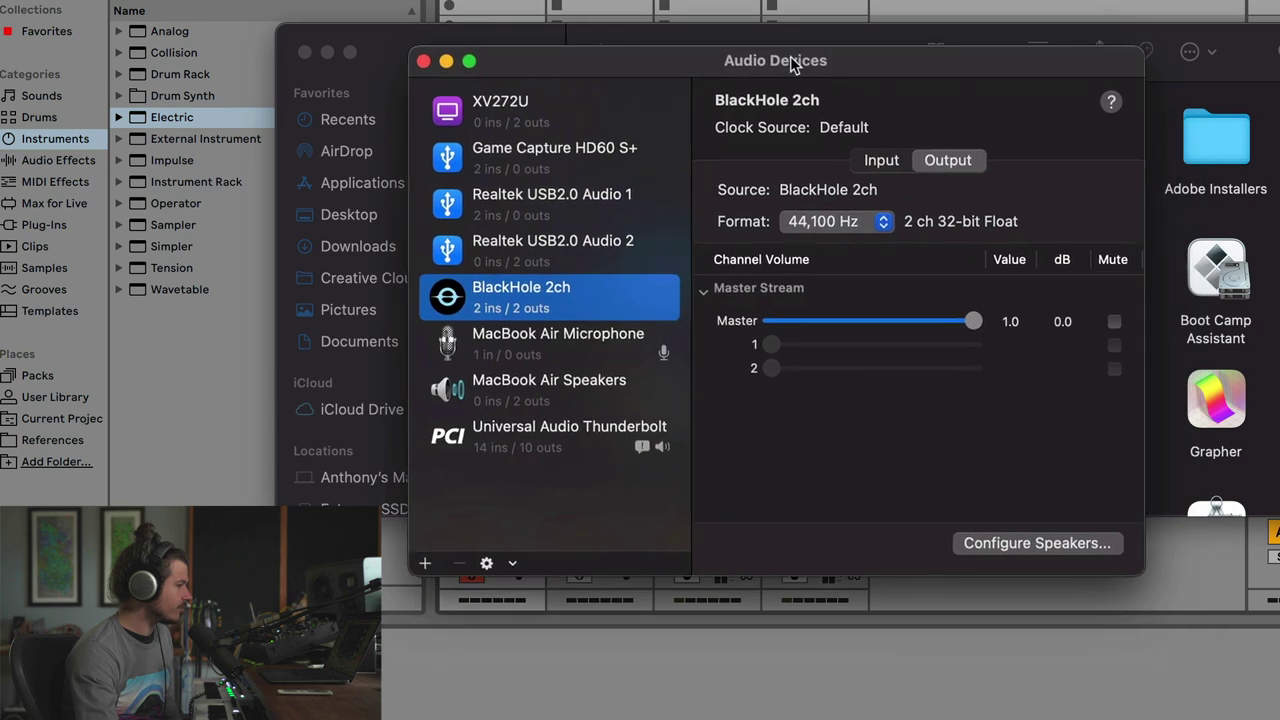
left_click(429, 561)
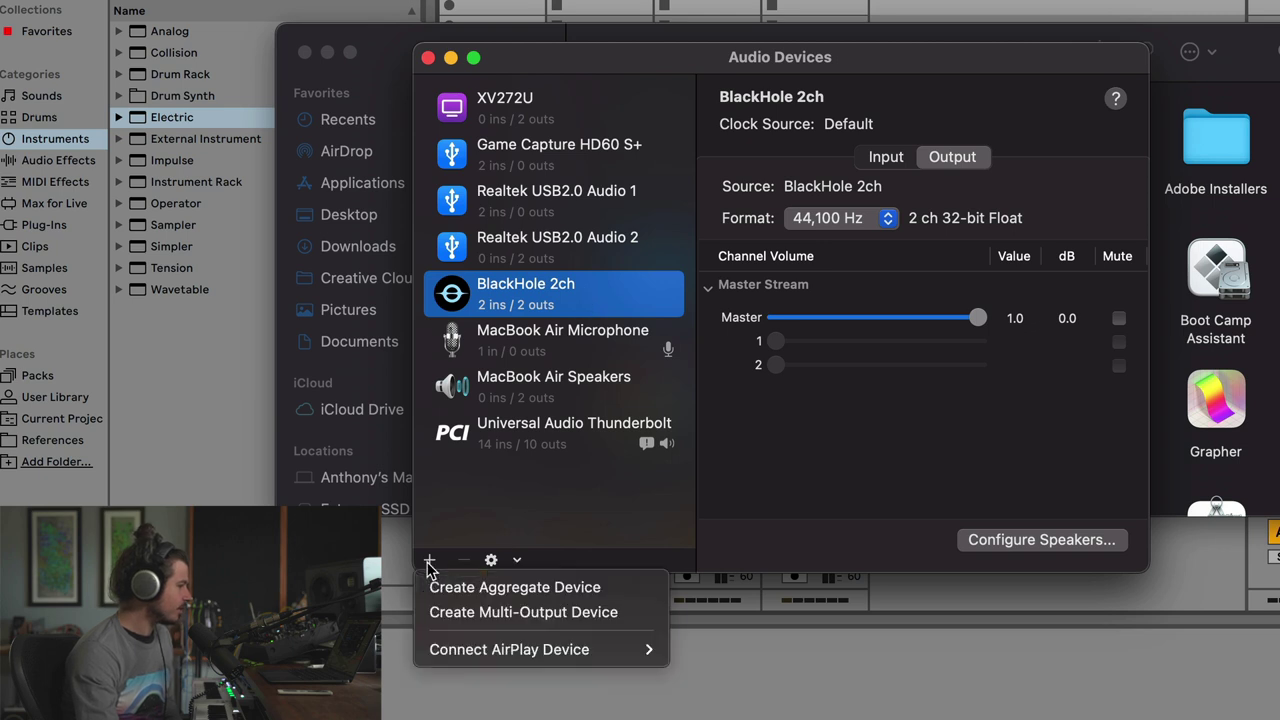
left_click(437, 610)
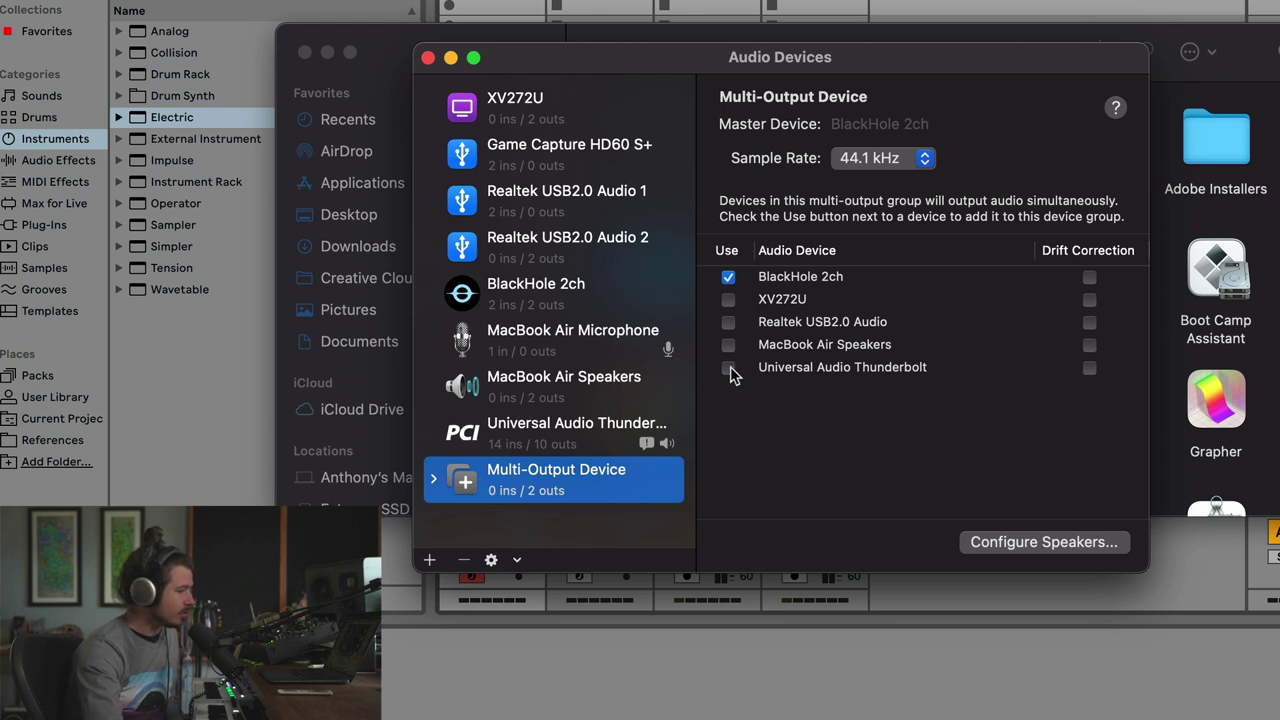
left_click(728, 367)
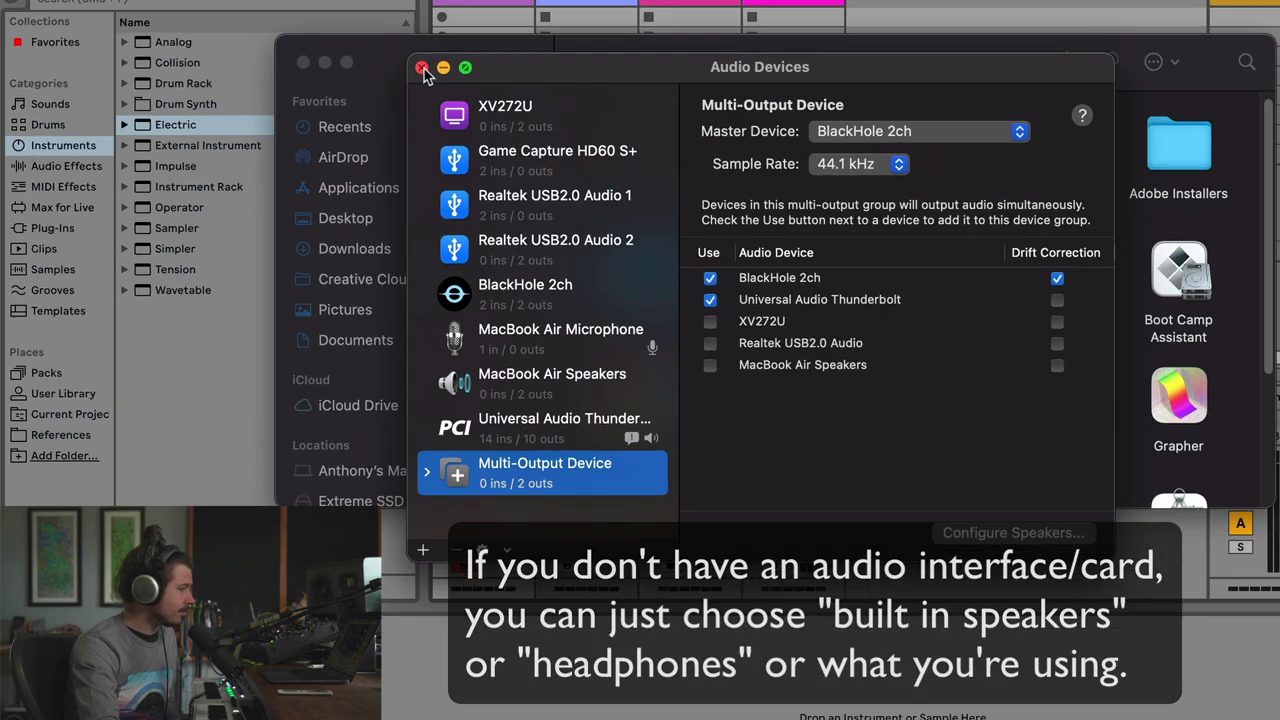
Step: Close Audio MIDI Setup and Utilities, then make Multi-Output Device the Mac's sound output
left_click(428, 57)
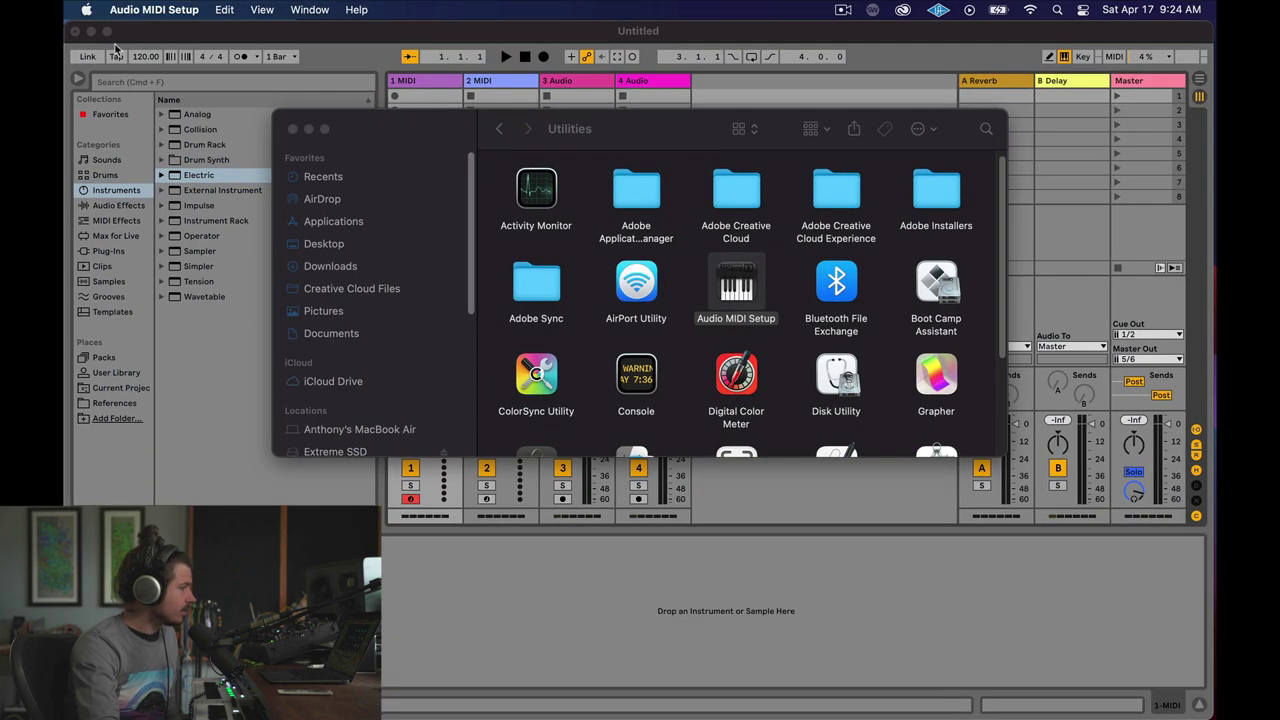
left_click(291, 129)
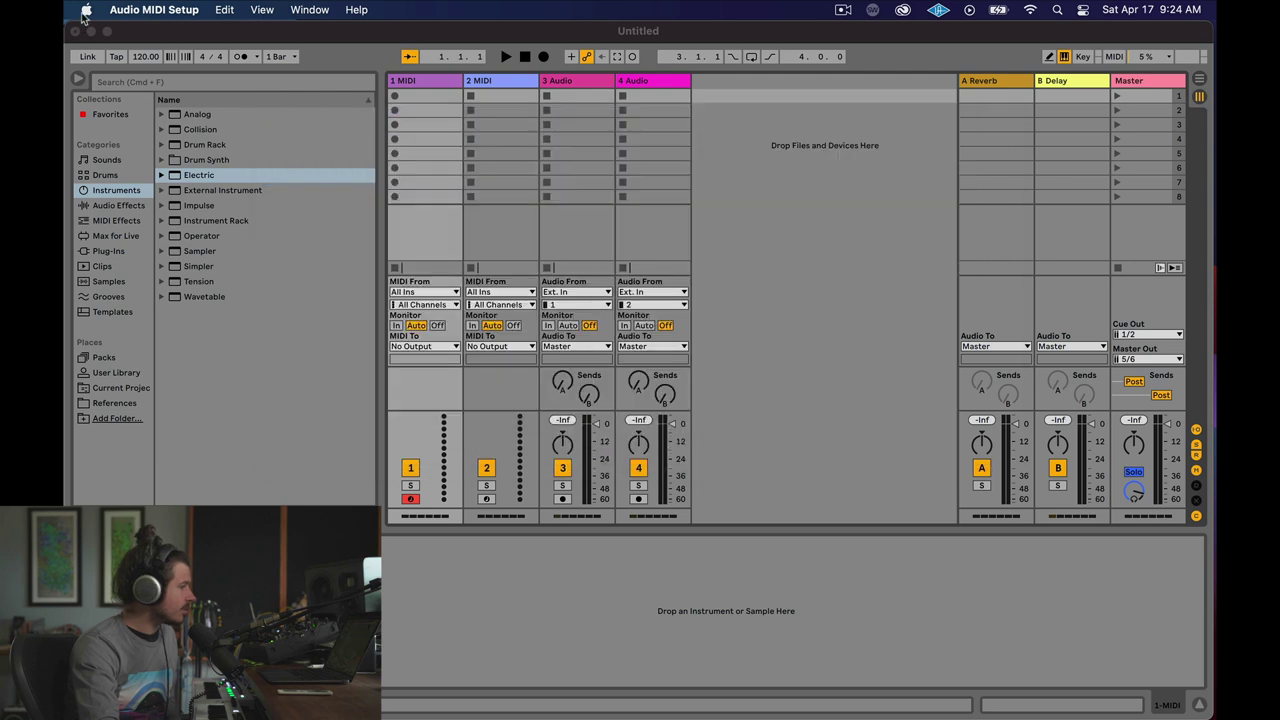
left_click(86, 9)
left_click(114, 62)
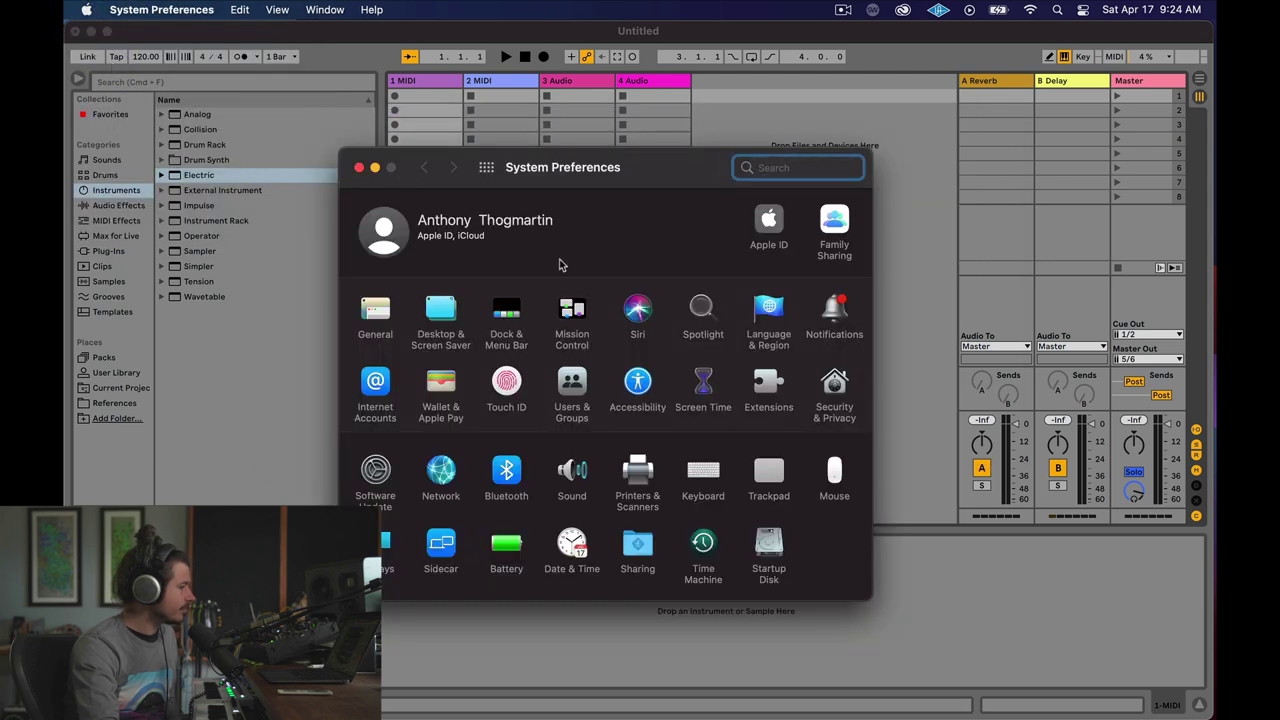
left_click(574, 472)
scroll(482, 328, "down", 1)
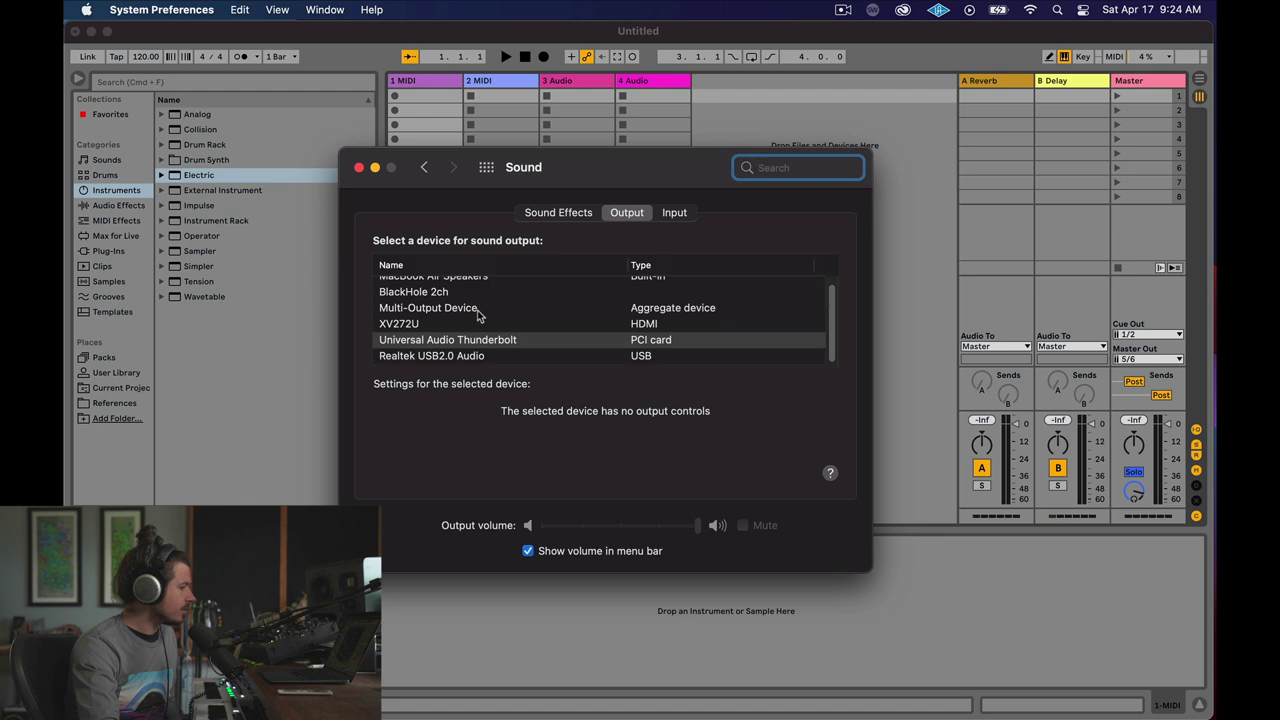
scroll(490, 341, "up", 1)
left_click(484, 322)
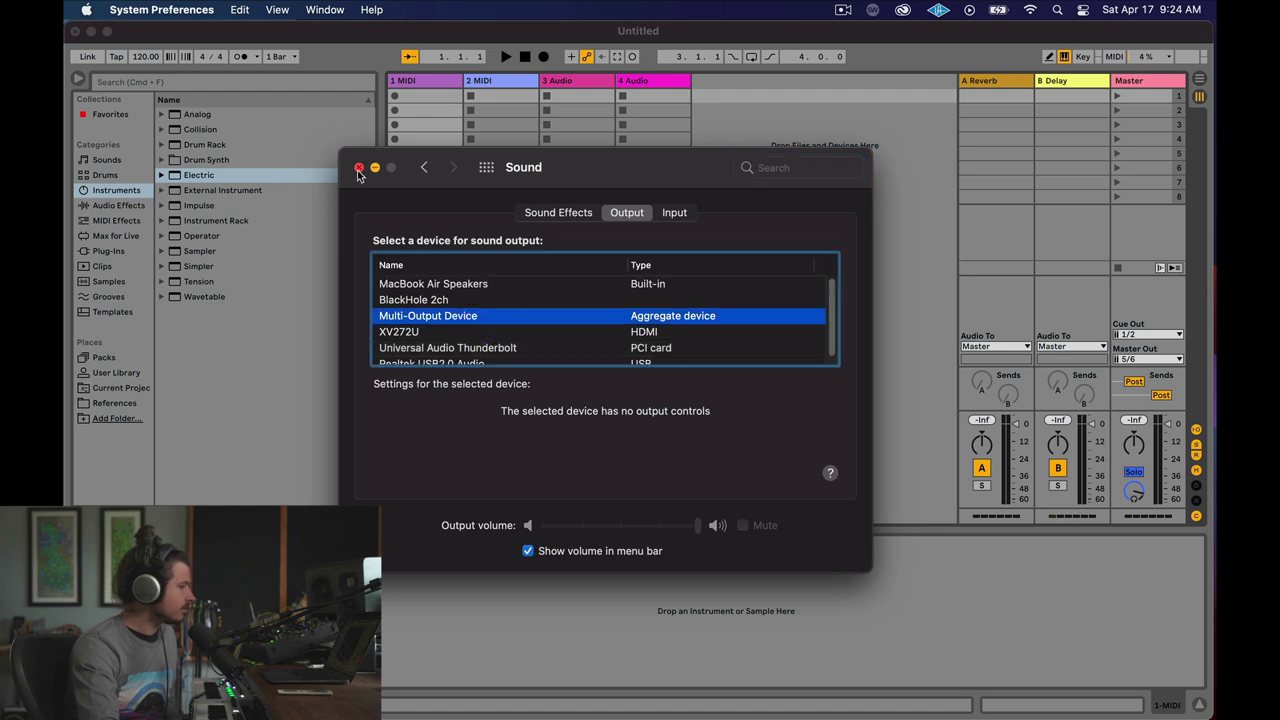
left_click(358, 168)
Step: In Live's Audio preferences, choose BlackHole 2ch as the input device, then close Preferences
left_click(151, 34)
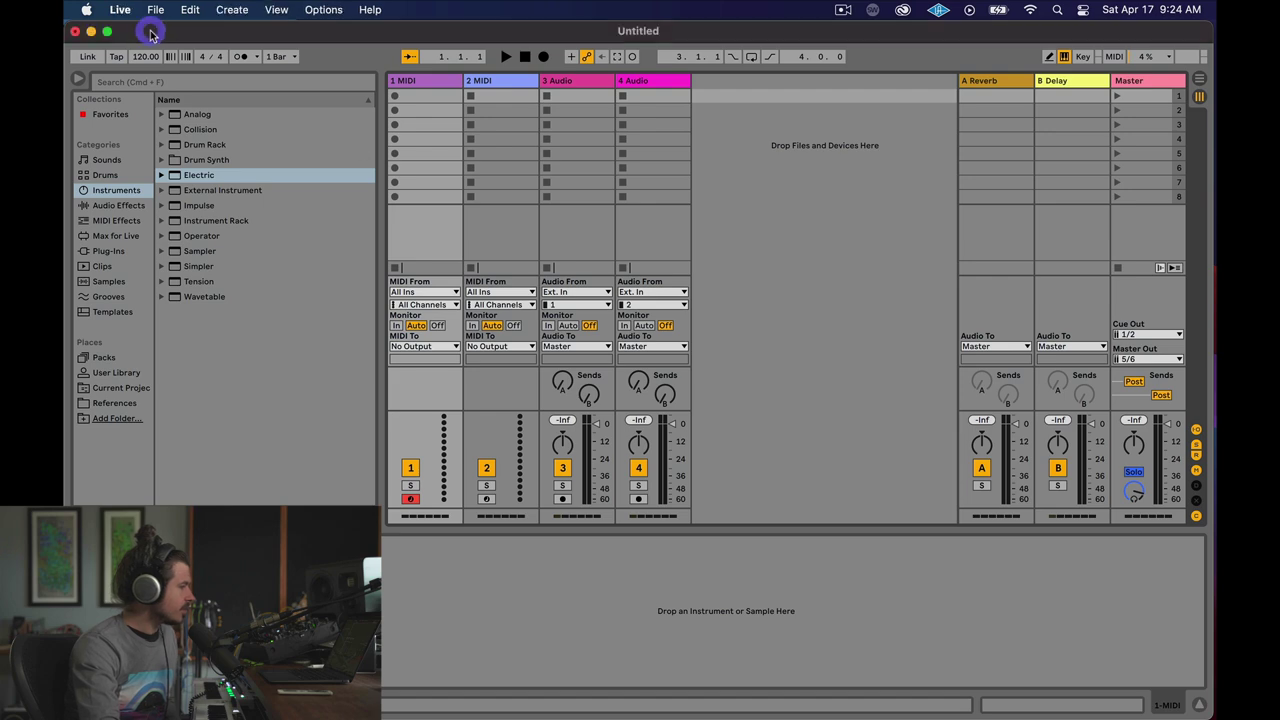
left_click(124, 12)
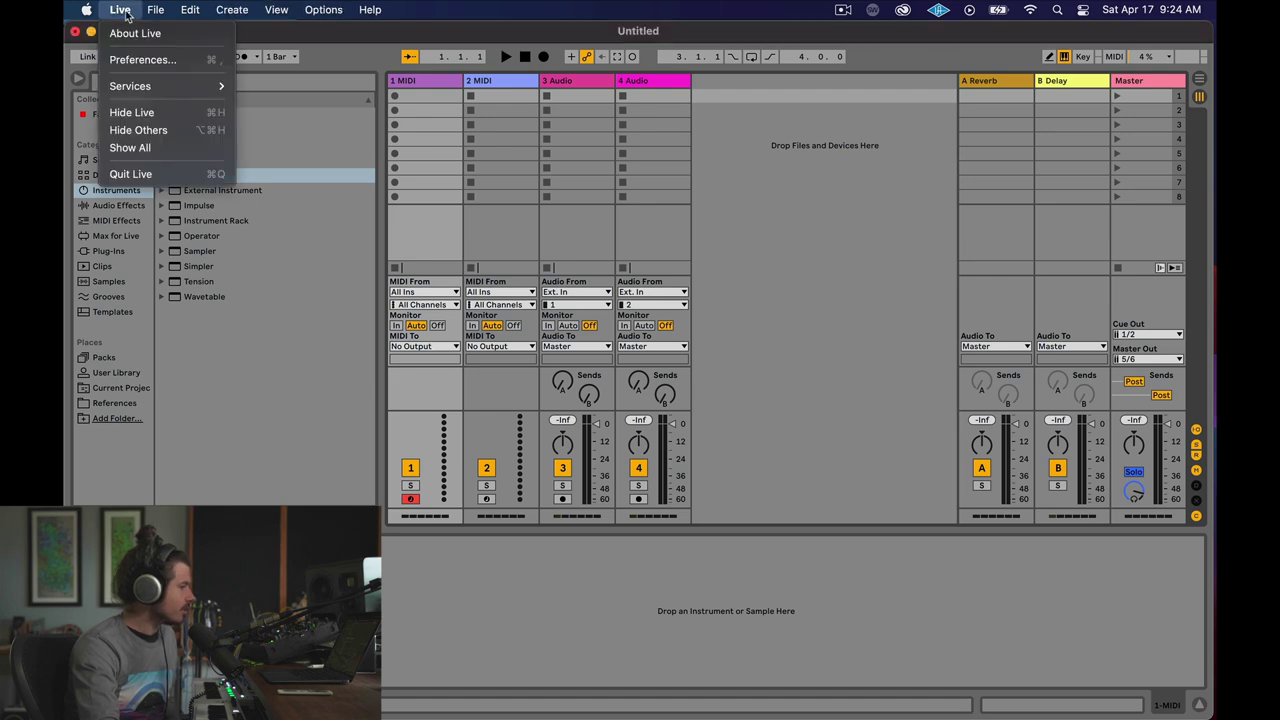
left_click(137, 60)
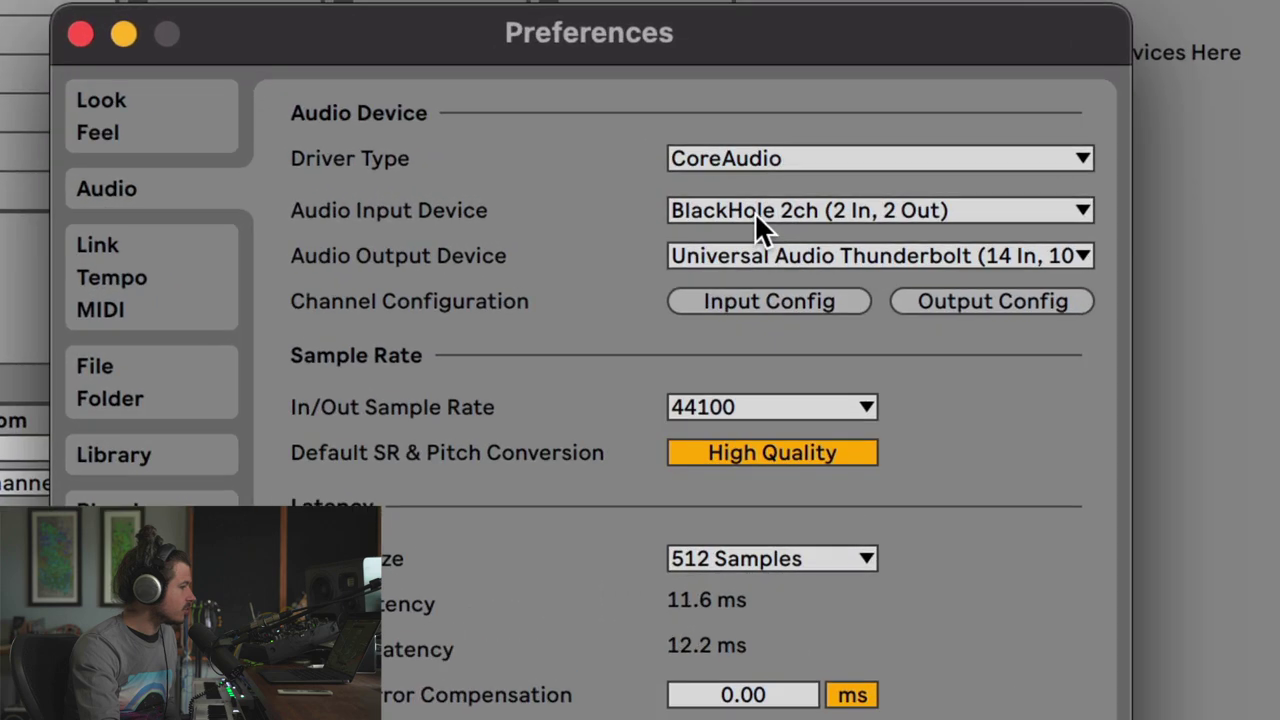
left_click(699, 203)
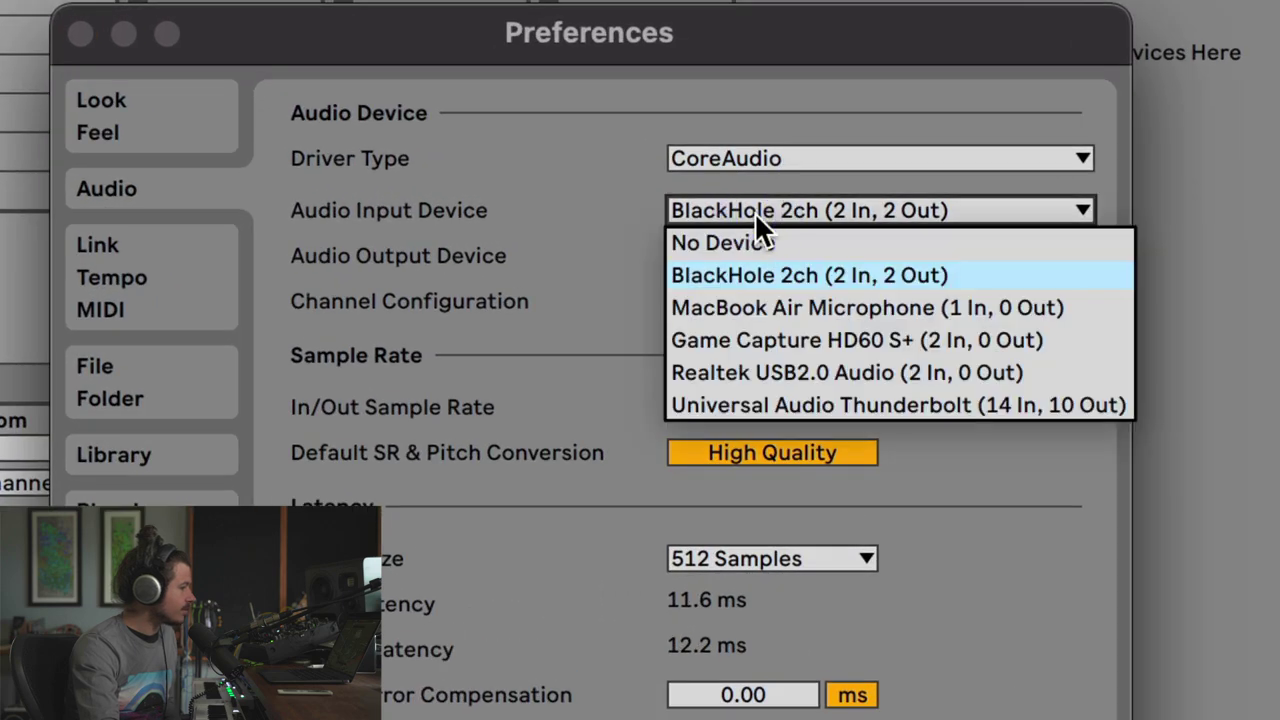
left_click(763, 270)
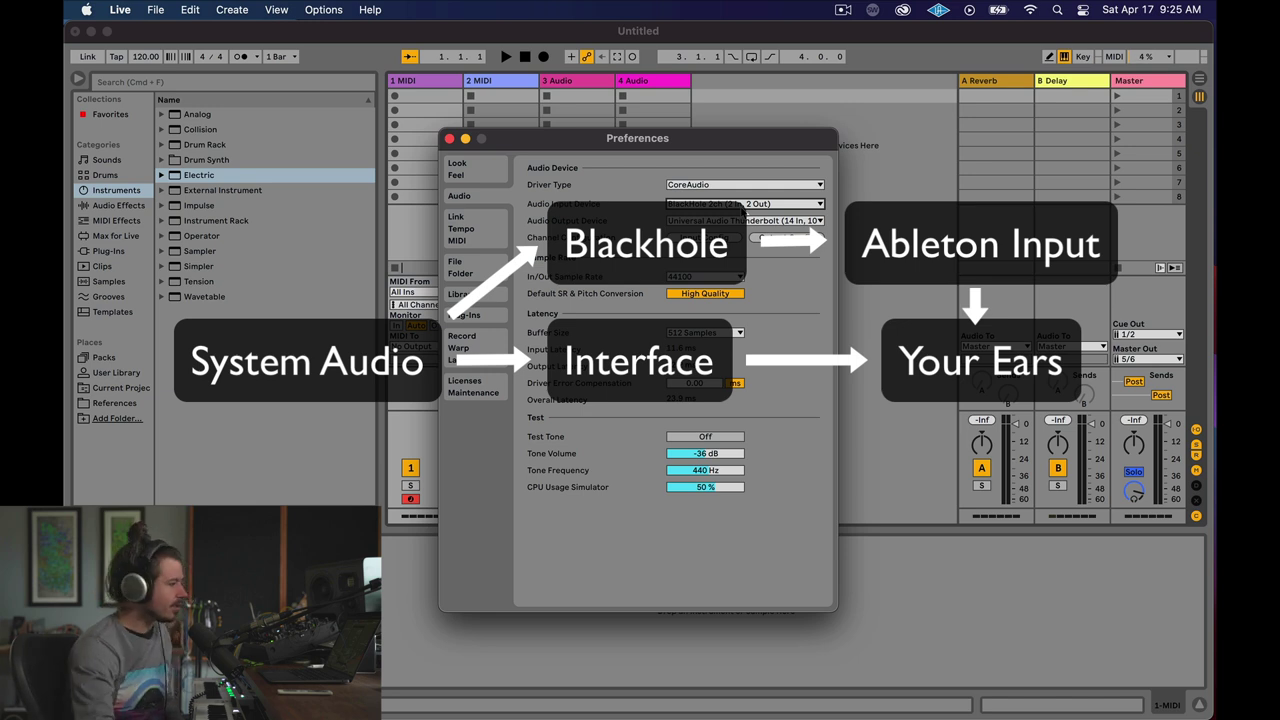
left_click(703, 206)
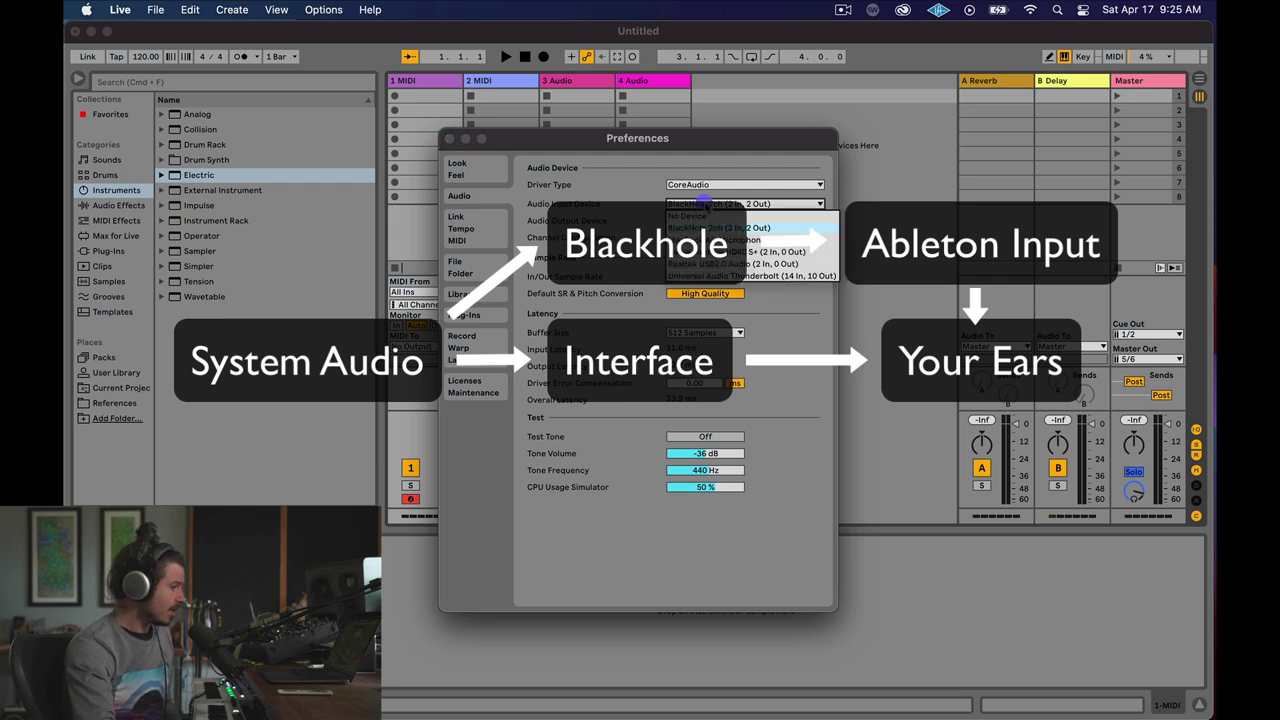
left_click(706, 205)
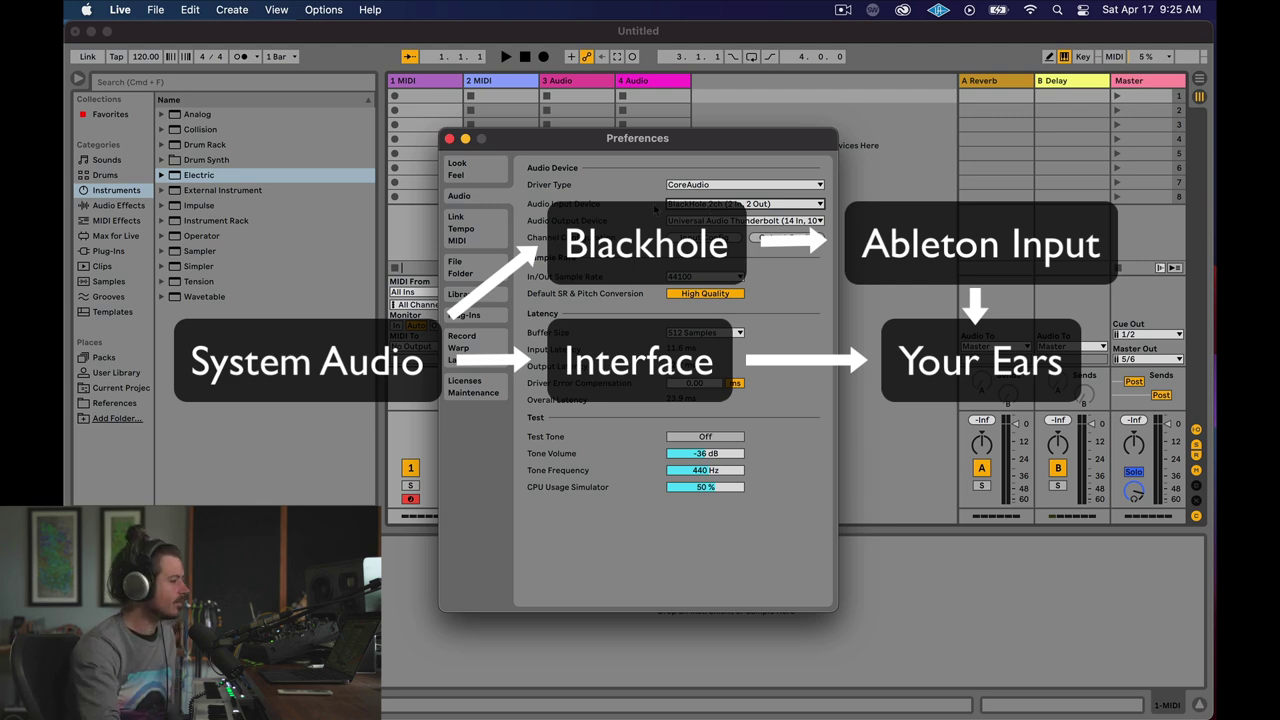
key("Escape")
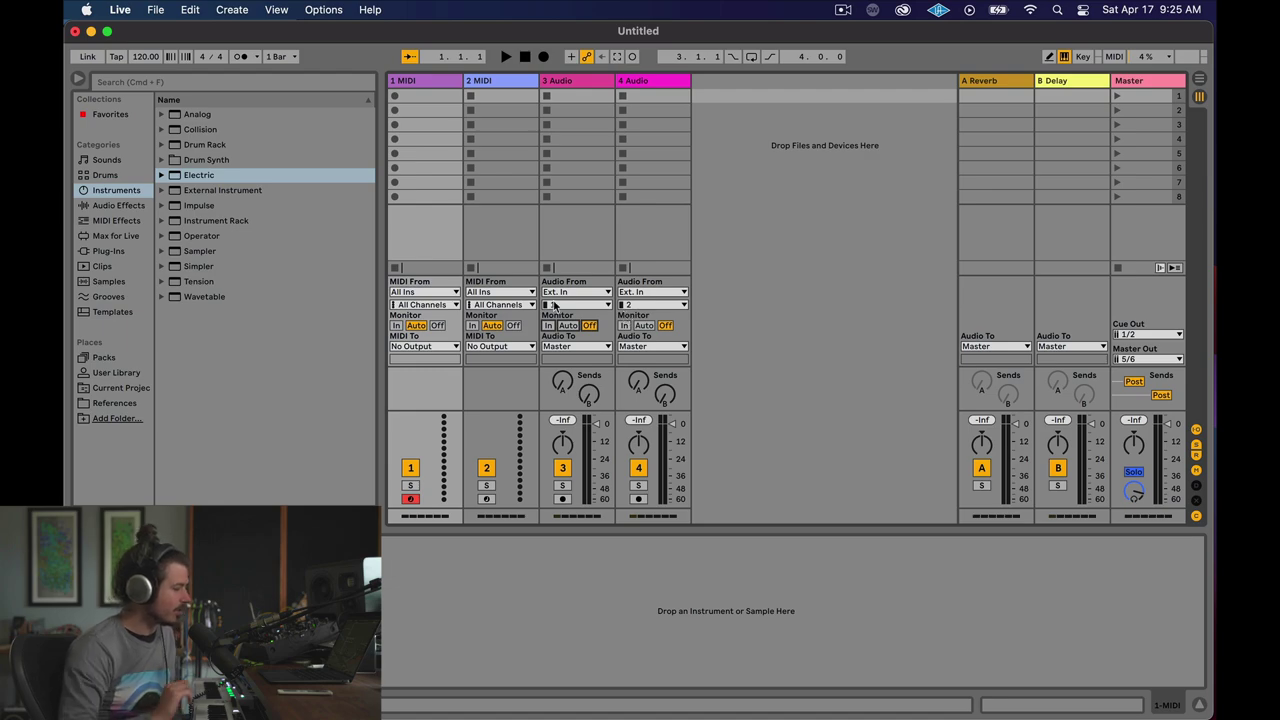
Step: Bring the Make Boss Level Basslines YouTube video forward and pause it at 1:47
key("ctrl+Up")
left_click(945, 480)
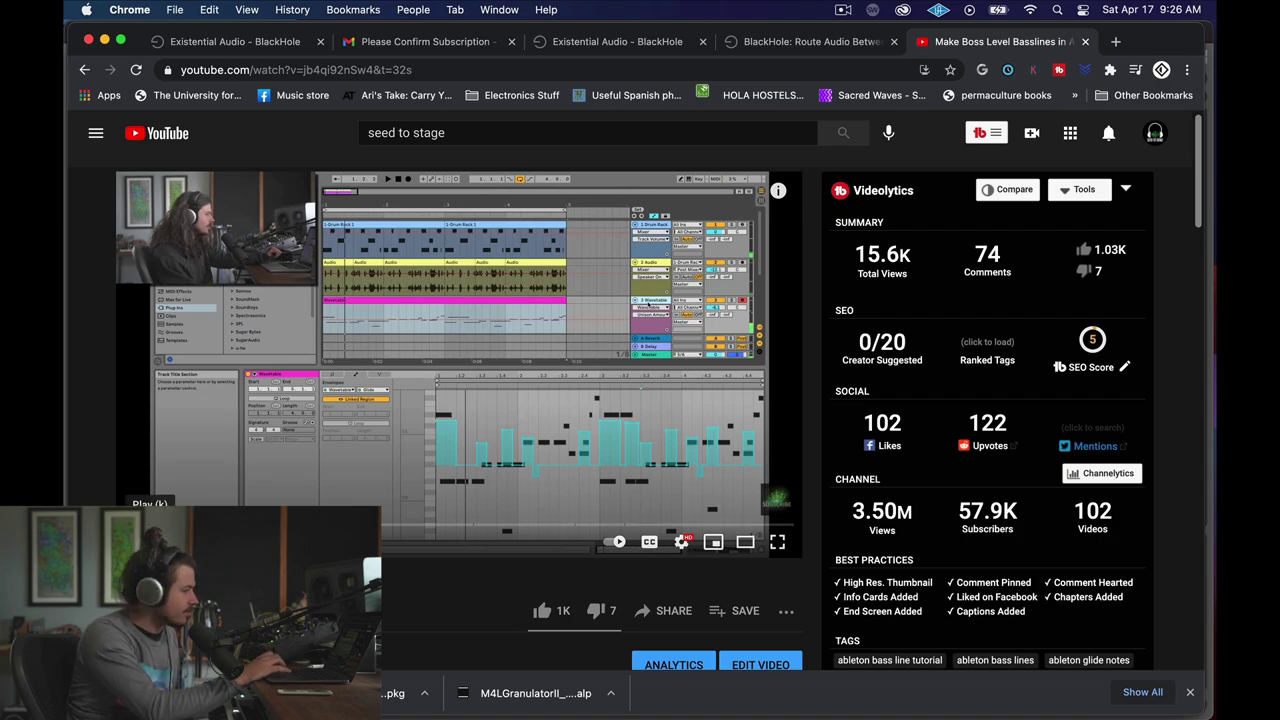
key("ctrl+Up")
left_click(518, 242)
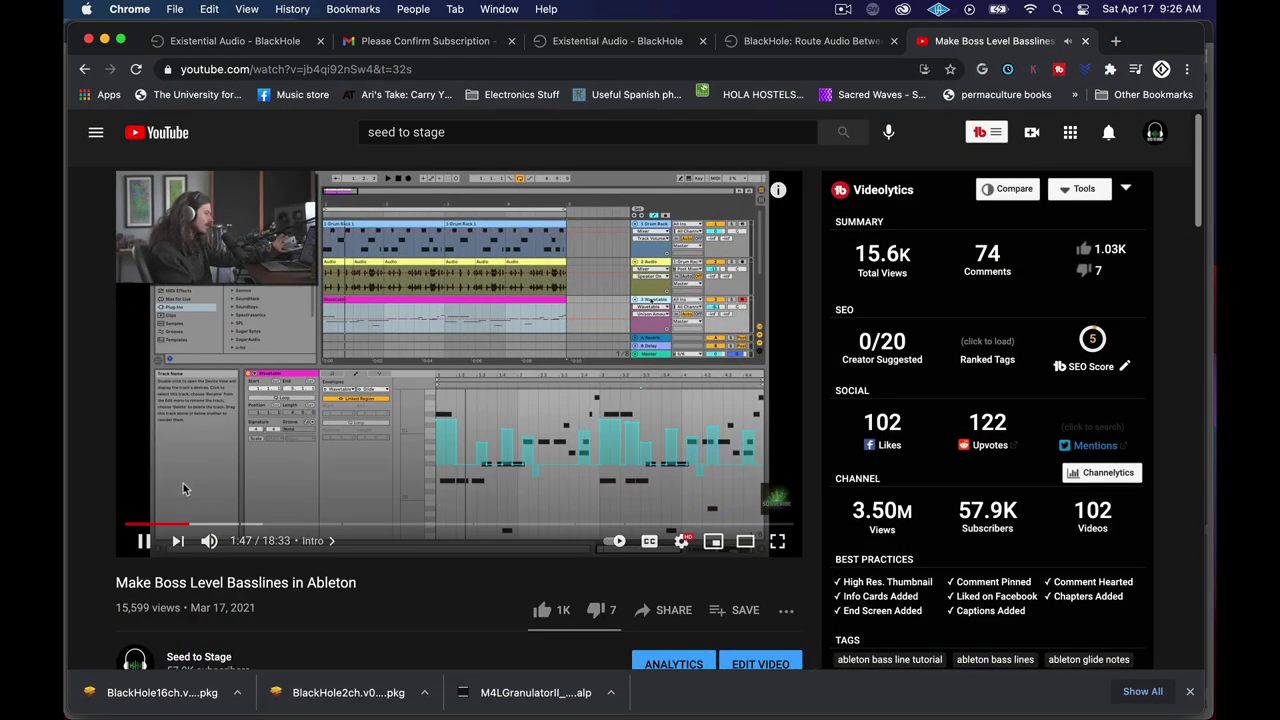
left_click(144, 541)
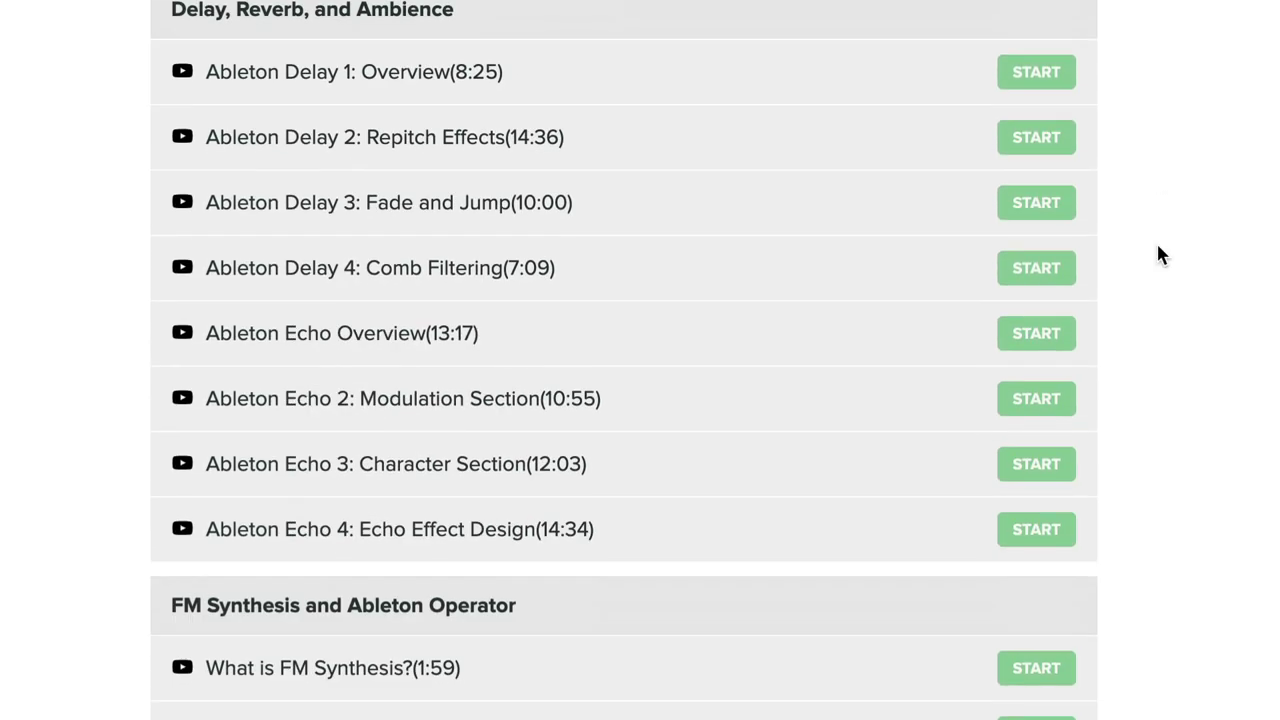
scroll(1160, 254, "down", 18)
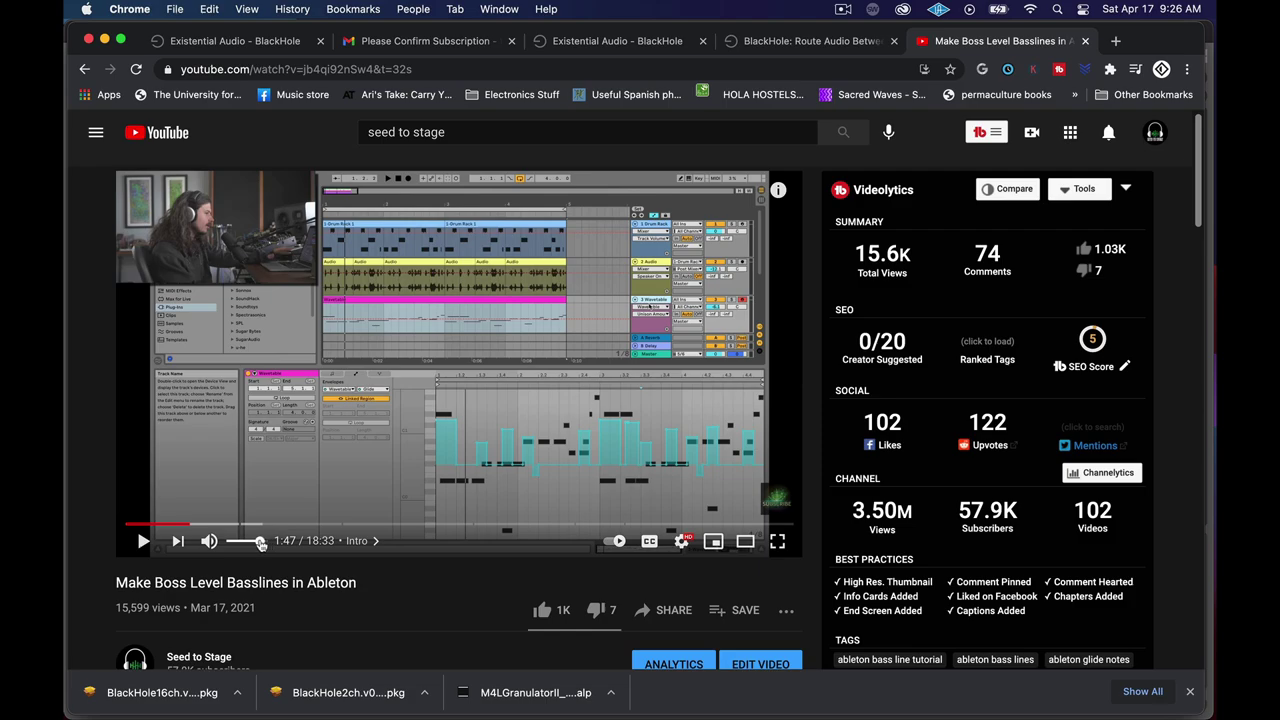
Step: Set track 3 to Auto monitoring, arm it, and feed it from input 1/2
key("ctrl+Up")
left_click(396, 230)
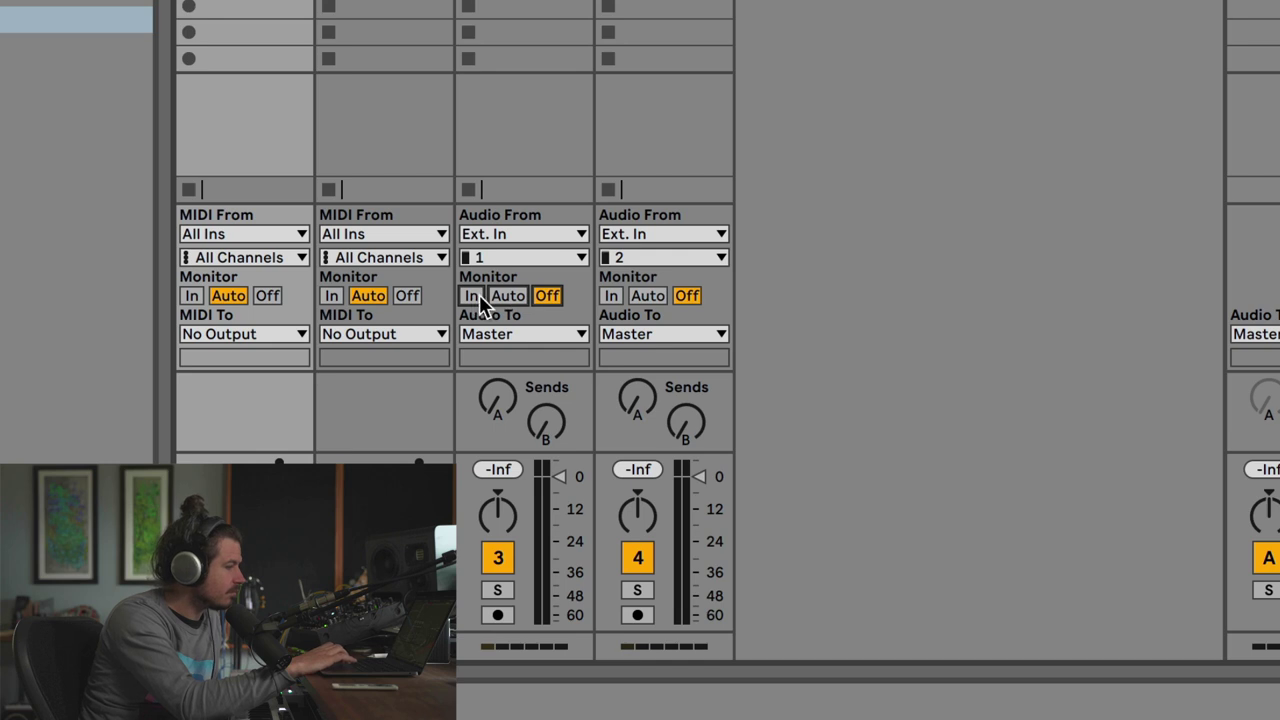
left_click(471, 296)
left_click(508, 296)
left_click(498, 616)
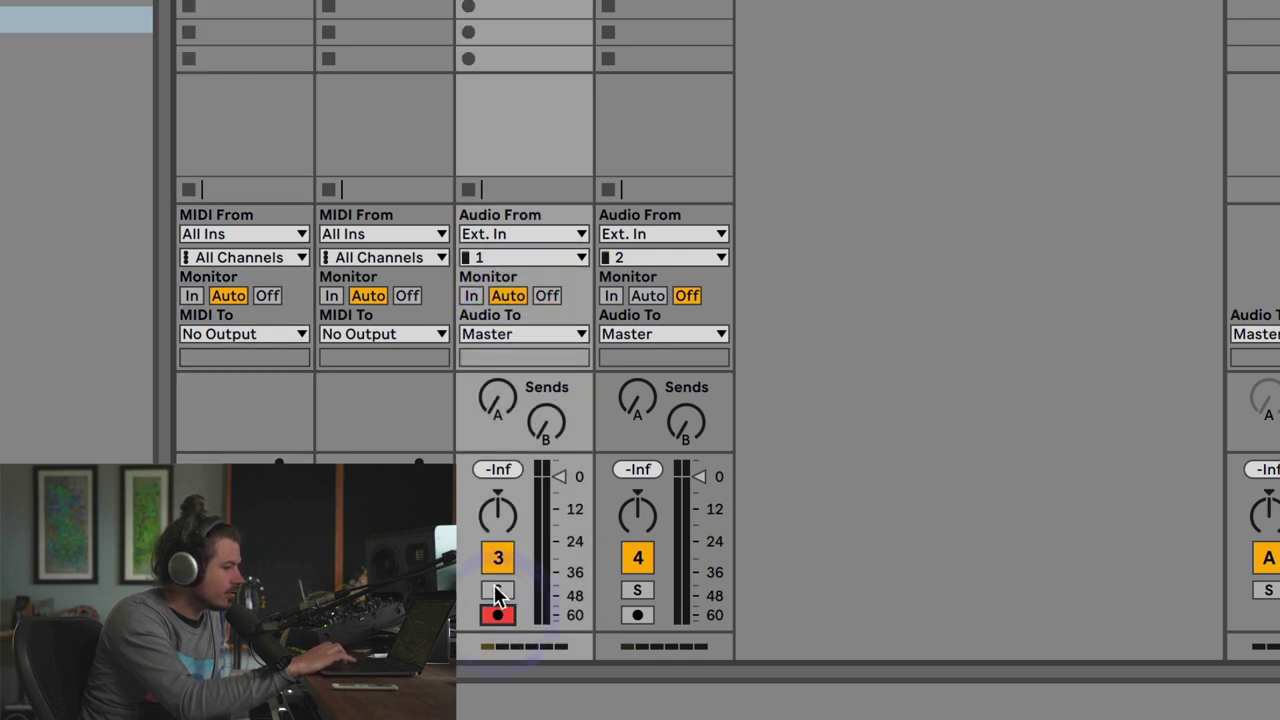
left_click(523, 257)
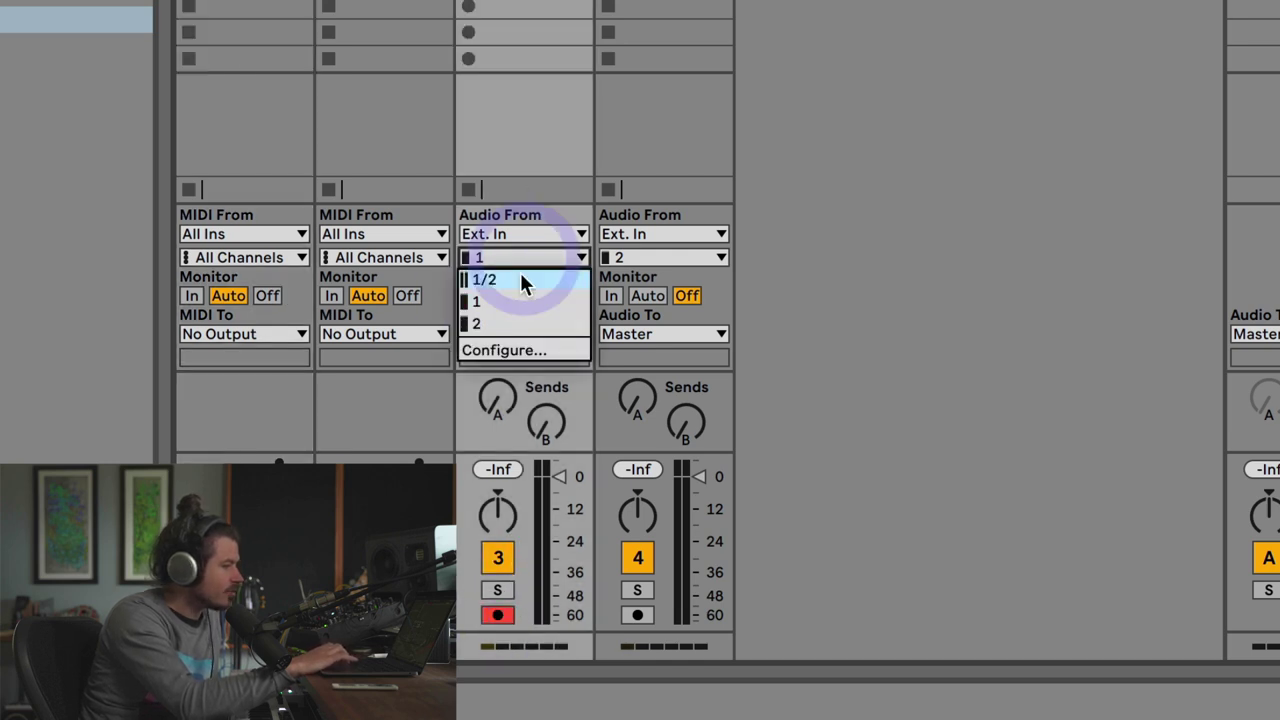
left_click(519, 275)
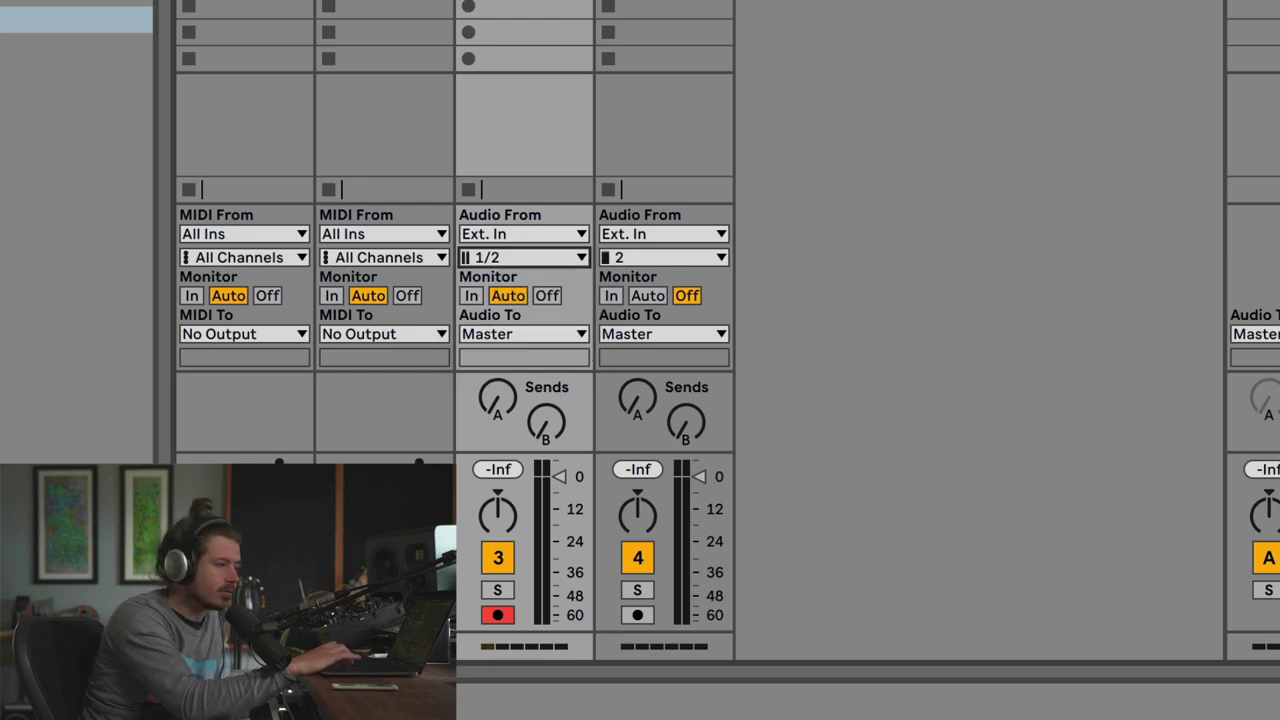
Step: In Arrangement view, record the YouTube playback onto track 3, then stop the transport
key("Tab")
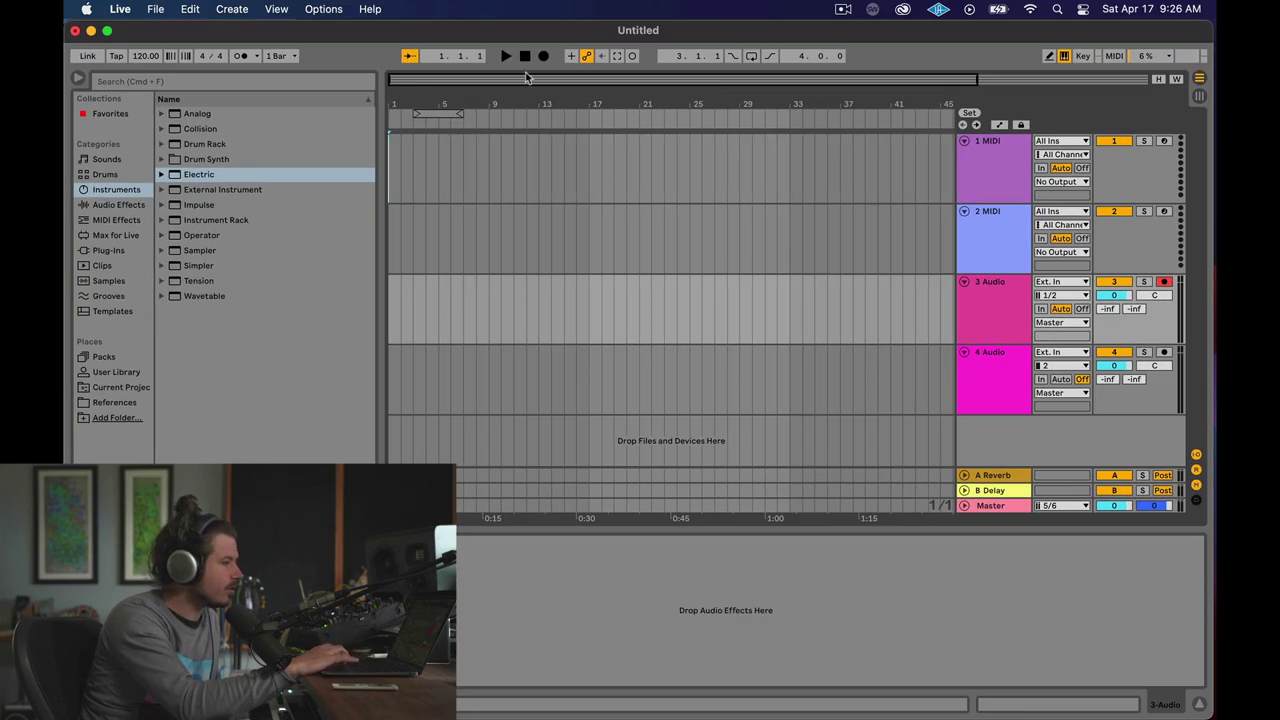
left_click(629, 320)
key("ctrl+Up")
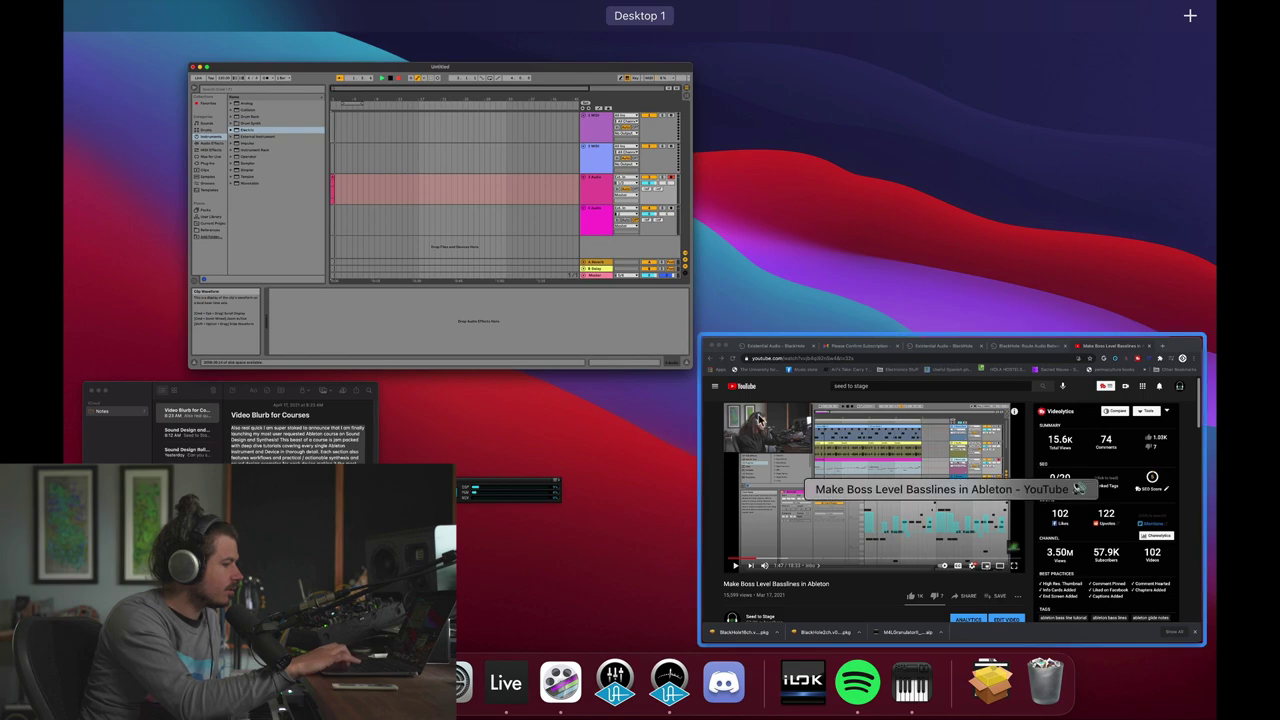
left_click(860, 470)
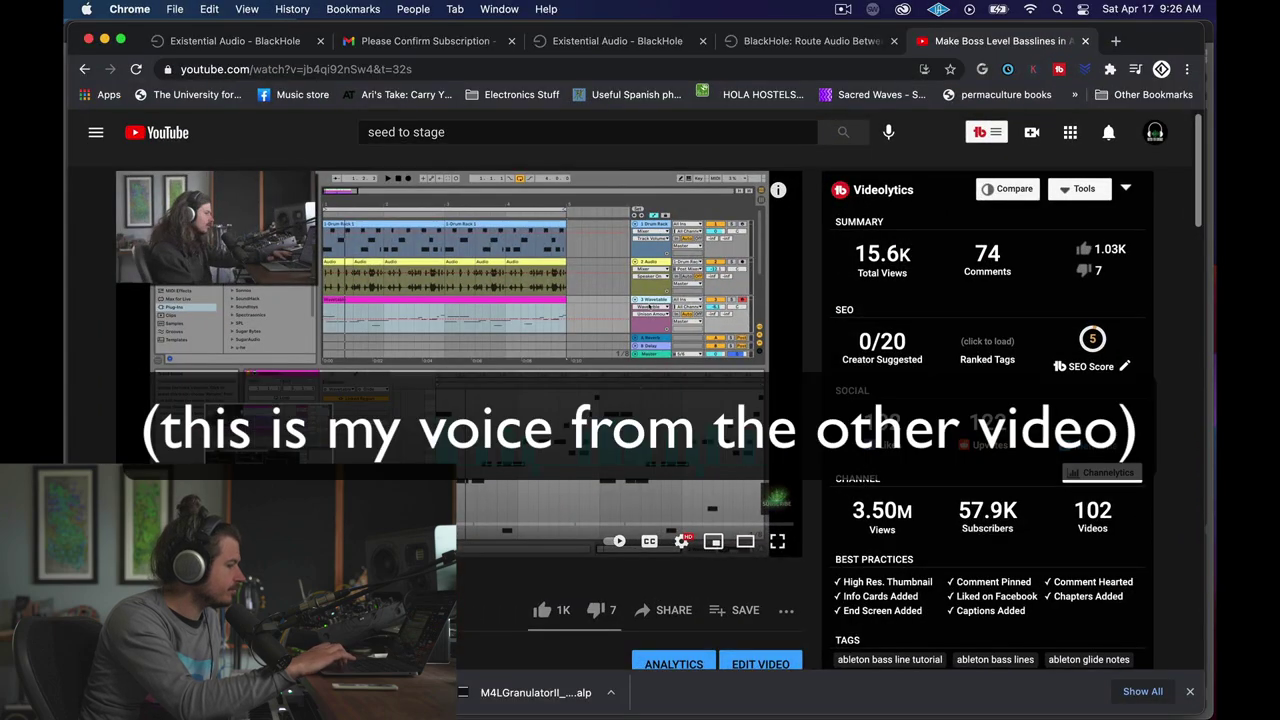
key("ctrl+Up")
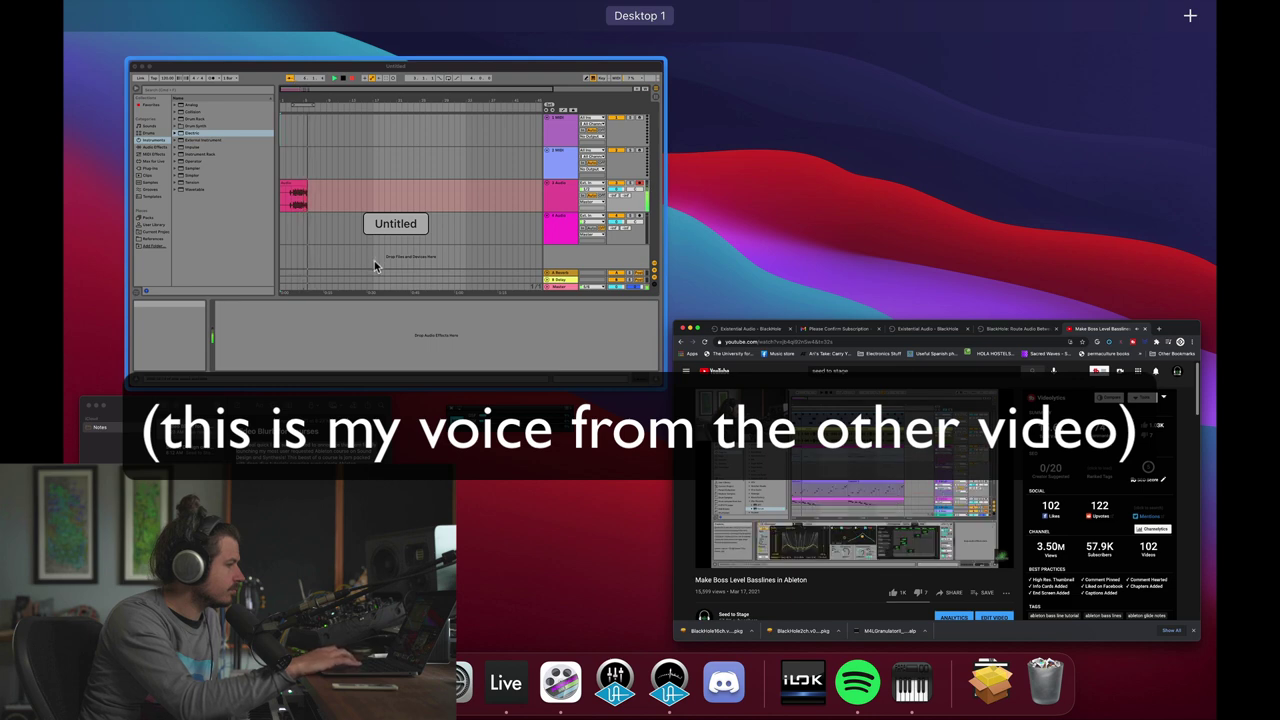
left_click(375, 265)
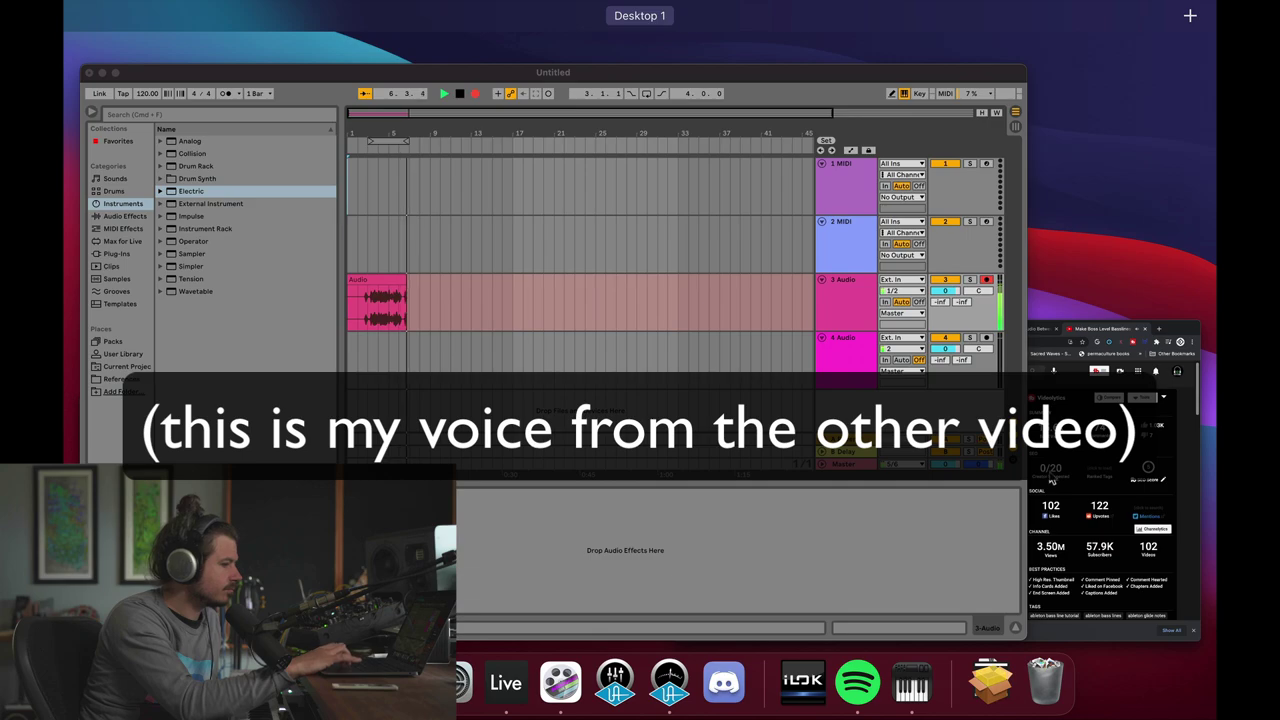
left_click(1110, 480)
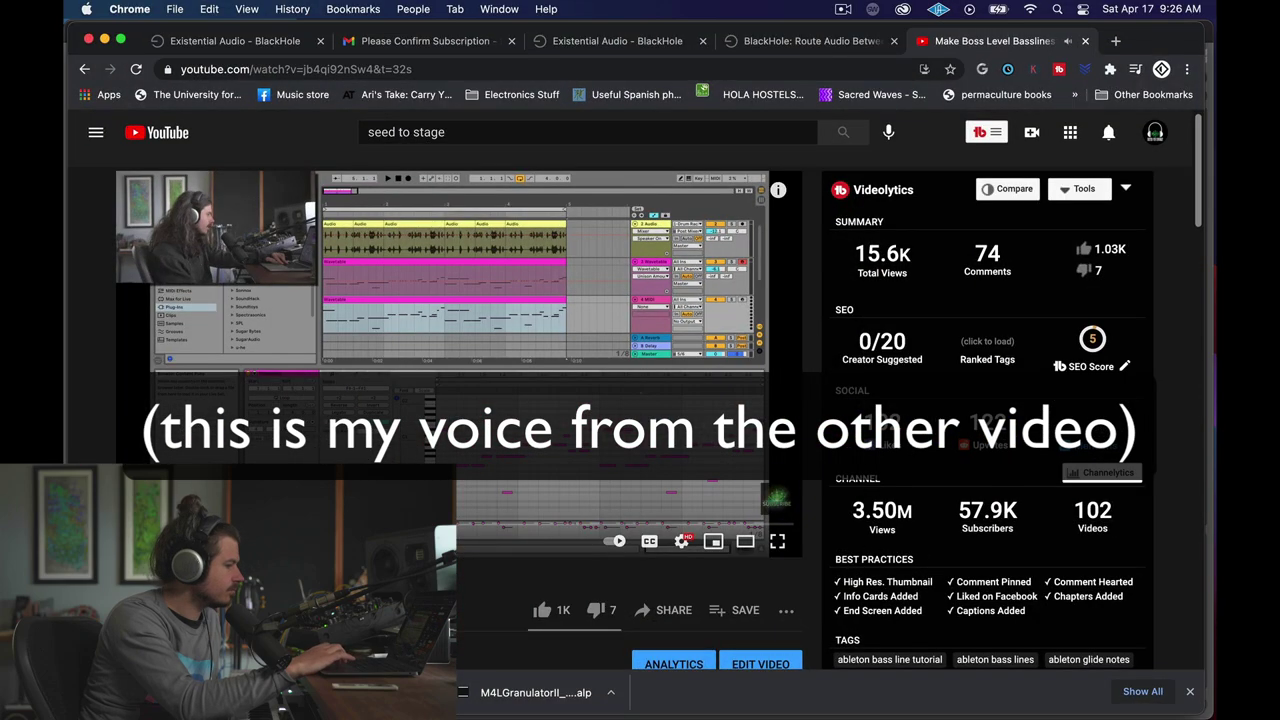
key("ctrl+Up")
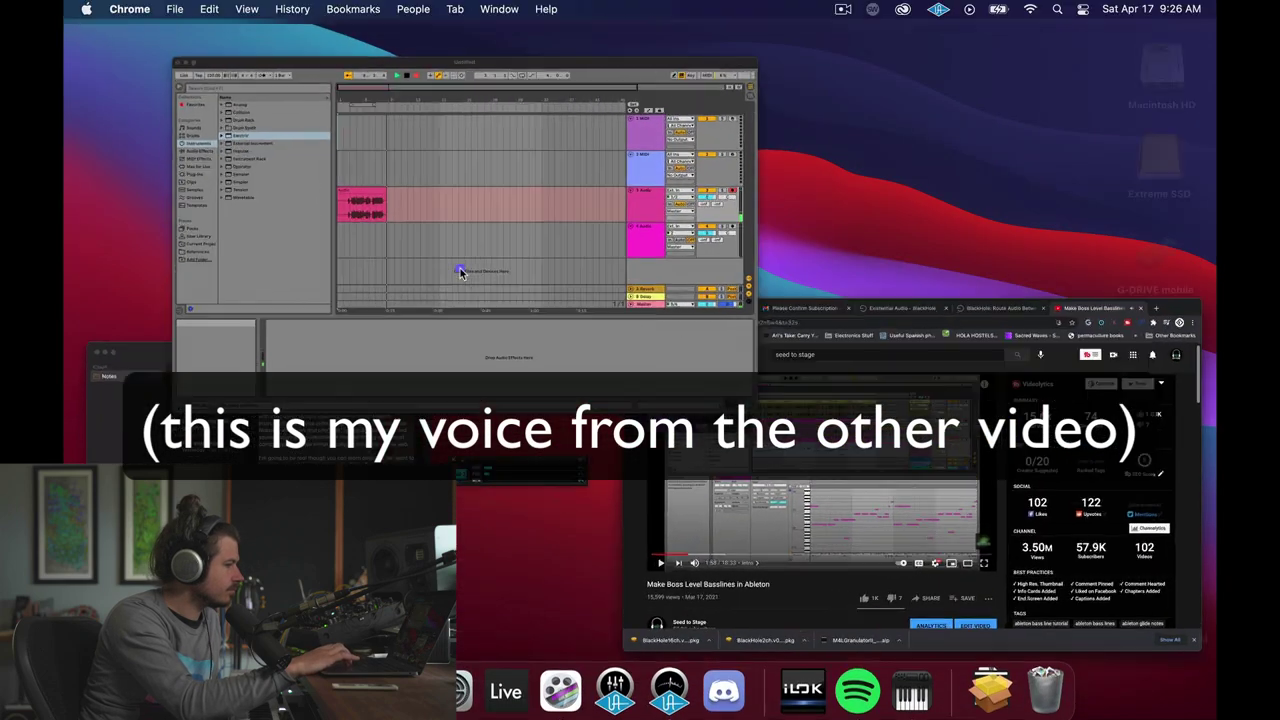
left_click(457, 266)
key("space")
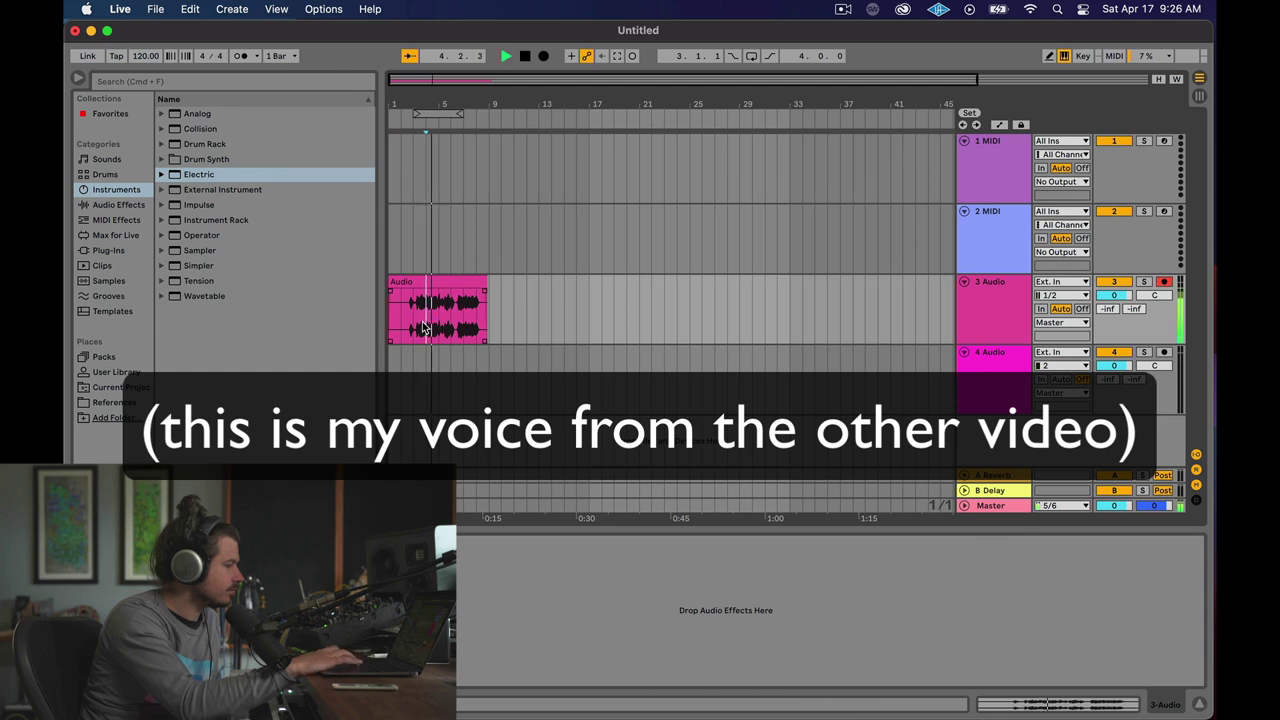
key("space")
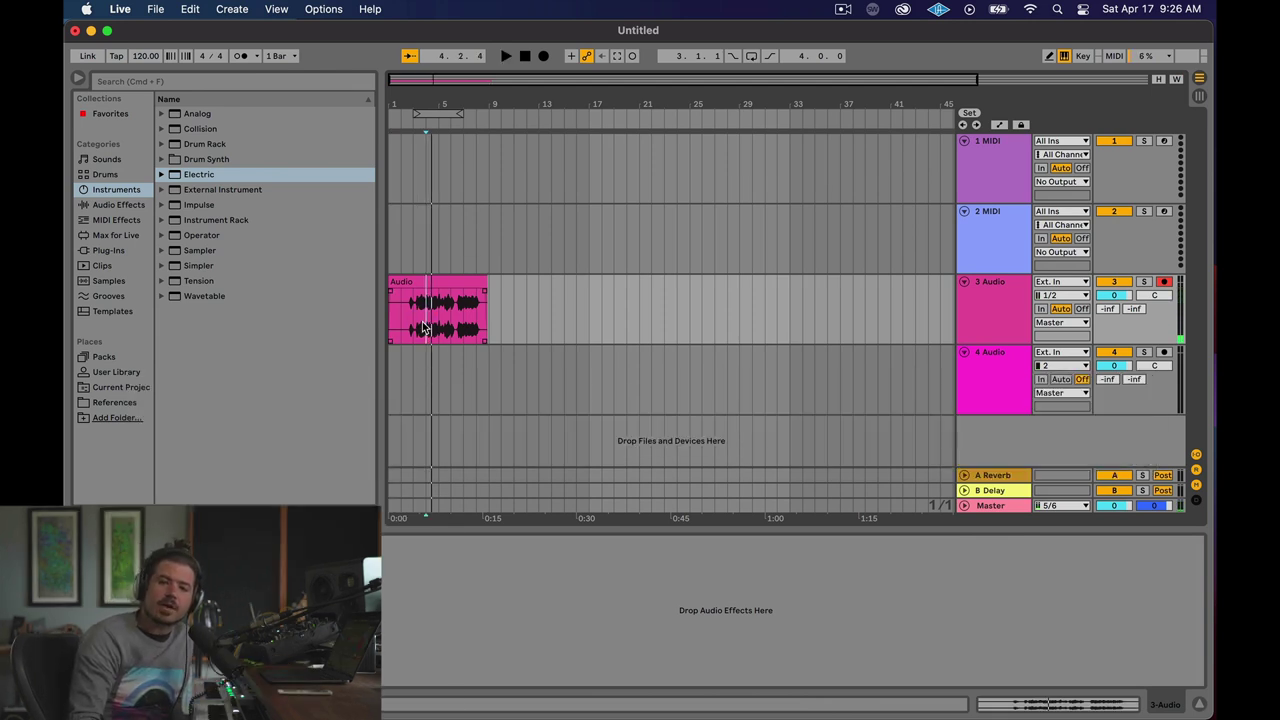